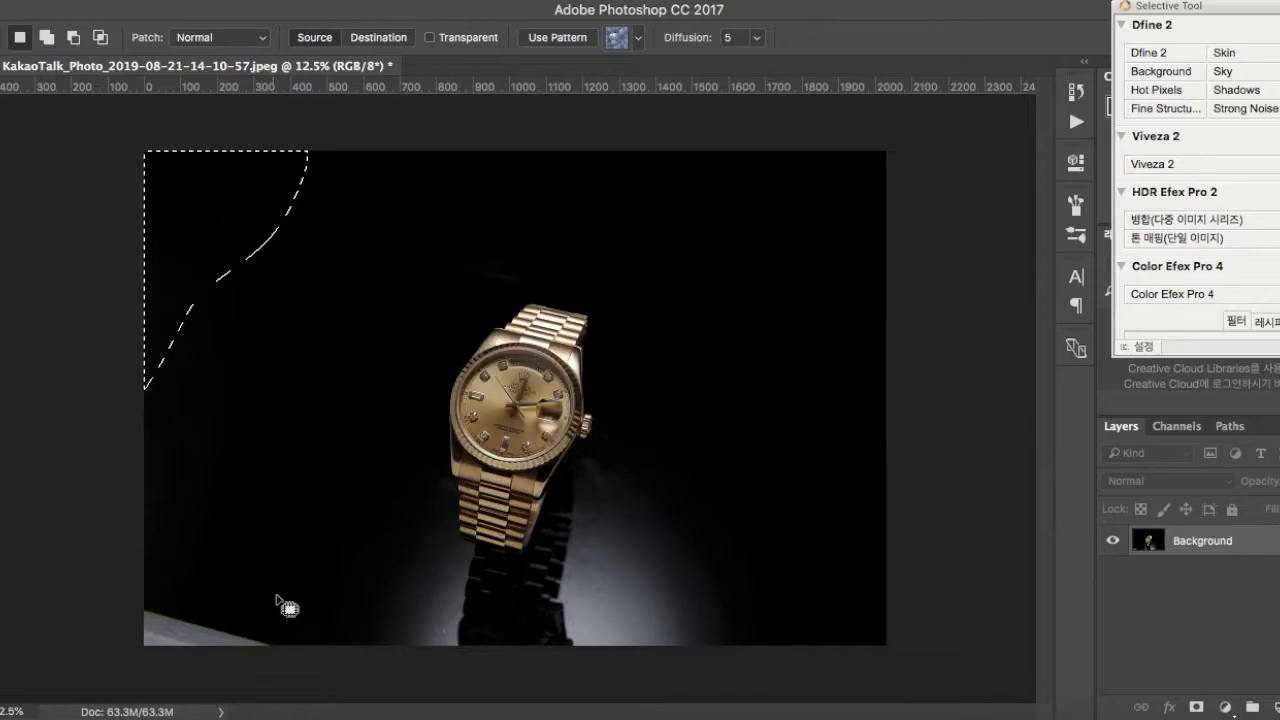
- Patch the grey strip in the photo's lower-left corner with clean dark background and clear the selection
drag(182, 617, 232, 431)
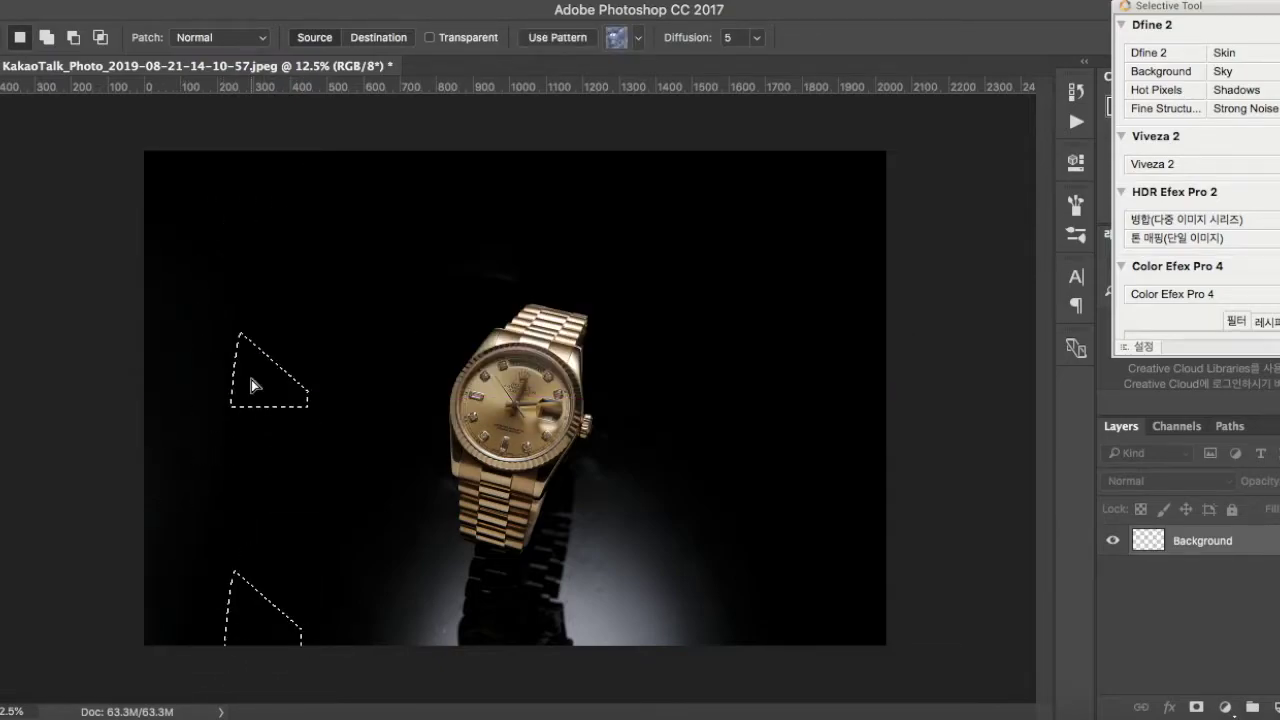
key(super+d)
- Patch out the specks, scratches and smudges on the lit surface to the right of the watch's reflection
drag(330, 275, 423, 294)
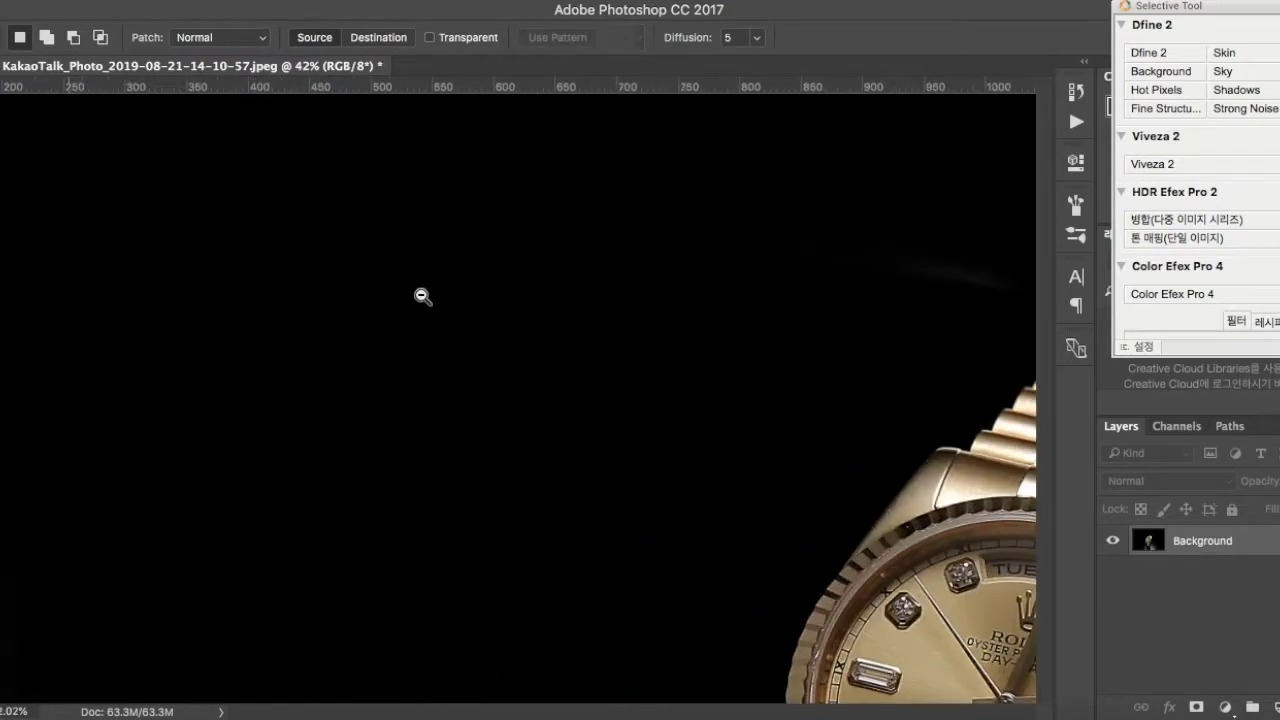
drag(980, 480, 60, 240)
drag(790, 214, 820, 184)
drag(480, 650, 820, 150)
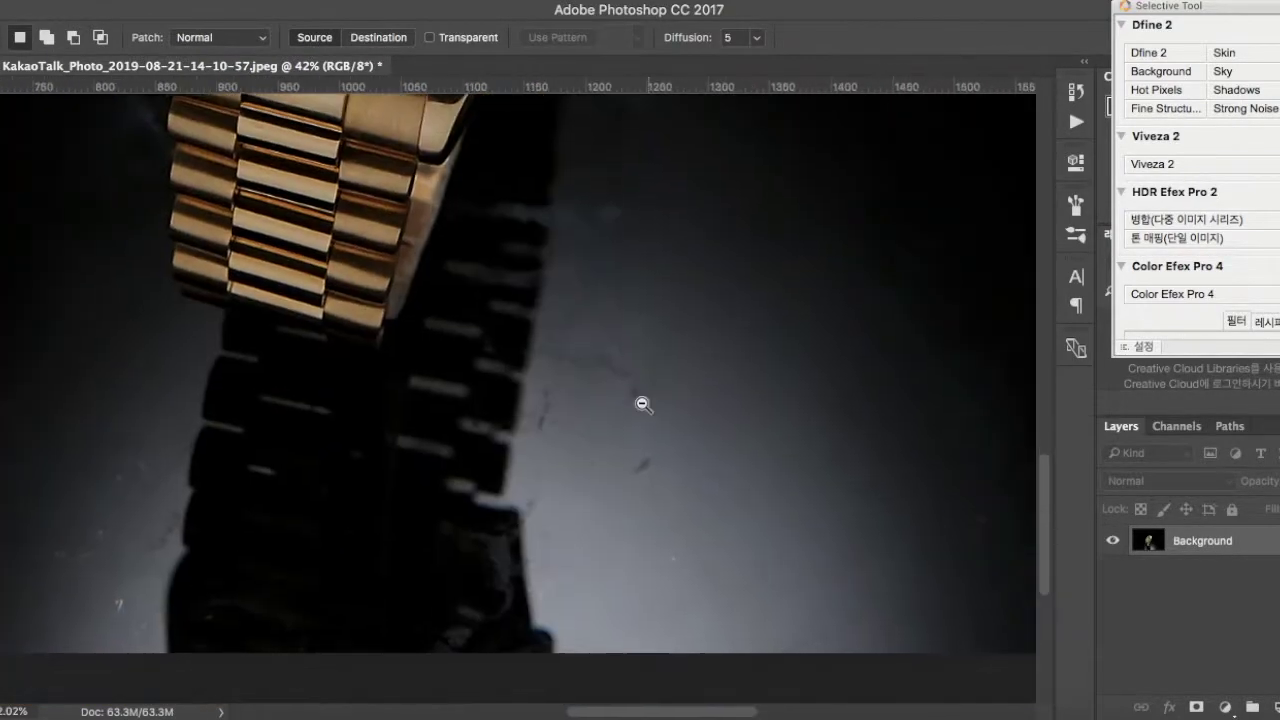
drag(651, 403, 700, 403)
drag(680, 466, 686, 503)
drag(660, 540, 783, 540)
drag(651, 318, 590, 302)
drag(663, 397, 803, 486)
drag(620, 300, 665, 540)
mouse_move(633, 394)
mouse_down()
mouse_move(685, 430)
mouse_move(633, 394)
mouse_up()
drag(660, 300, 650, 470)
mouse_move(643, 377)
mouse_down()
mouse_move(609, 391)
mouse_move(708, 562)
mouse_up()
drag(690, 395, 654, 589)
mouse_move(657, 294)
mouse_down()
mouse_move(669, 351)
mouse_move(740, 385)
mouse_up()
mouse_move(545, 246)
mouse_down()
mouse_move(565, 390)
mouse_move(560, 300)
mouse_up()
drag(620, 620, 603, 240)
mouse_move(688, 209)
mouse_down()
mouse_move(574, 435)
mouse_move(680, 400)
mouse_up()
drag(680, 277, 668, 192)
drag(620, 400, 805, 486)
drag(750, 520, 777, 334)
drag(500, 530, 510, 308)
mouse_move(494, 308)
mouse_down()
mouse_move(473, 454)
mouse_move(505, 308)
mouse_up()
drag(533, 408, 343, 388)
mouse_move(457, 462)
mouse_down()
mouse_move(469, 446)
mouse_move(457, 492)
mouse_up()
drag(440, 490, 456, 369)
drag(456, 369, 634, 518)
mouse_move(730, 395)
mouse_down()
mouse_move(751, 423)
mouse_move(705, 432)
mouse_up()
mouse_move(669, 436)
mouse_down()
mouse_move(697, 574)
mouse_move(651, 429)
mouse_move(667, 594)
mouse_up()
mouse_move(660, 594)
mouse_down()
mouse_move(654, 683)
mouse_move(663, 676)
mouse_up()
drag(663, 676, 674, 383)
drag(642, 331, 651, 502)
key(super+d)
- Patch out the dust specks and marks on the surface to the left of the watch's reflection
mouse_move(5, 157)
mouse_down()
mouse_move(192, 196)
mouse_move(334, 314)
mouse_move(286, 217)
mouse_up()
drag(286, 217, 515, 394)
drag(495, 437, 506, 212)
key(super+d)
drag(420, 450, 497, 291)
drag(334, 506, 330, 355)
drag(457, 374, 531, 429)
drag(537, 480, 480, 360)
key(super+d)
mouse_move(191, 532)
mouse_down()
mouse_move(329, 623)
mouse_move(340, 612)
mouse_up()
drag(310, 655, 390, 560)
mouse_move(454, 300)
mouse_down()
mouse_move(421, 427)
mouse_move(454, 300)
mouse_up()
drag(460, 380, 392, 503)
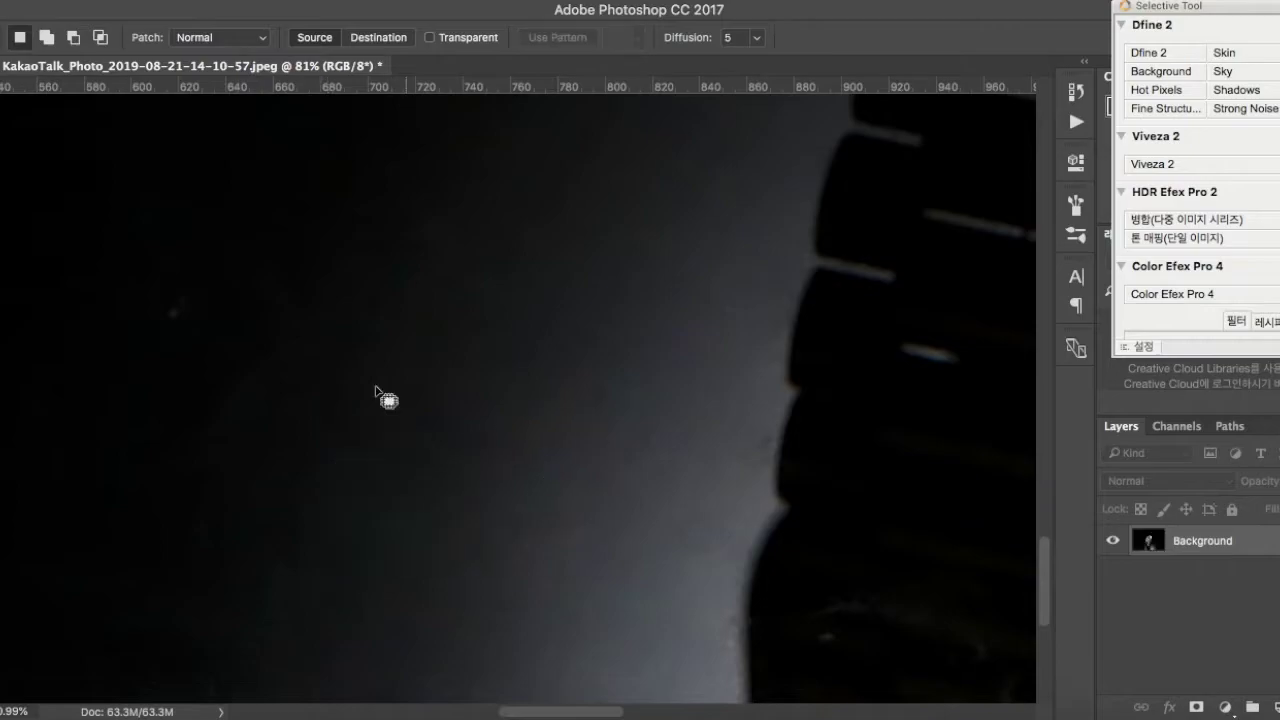
drag(468, 440, 750, 590)
drag(430, 400, 520, 500)
drag(485, 455, 600, 410)
key(super+d)
- Use the Spot Healing Brush at size 15 to remove the small scratch on the dark face of the lower-left lug
mouse_move(860, 150)
mouse_down()
mouse_move(614, 477)
mouse_move(760, 336)
mouse_up()
drag(395, 464, 700, 440)
drag(520, 383, 451, 383)
drag(900, 330, 268, 517)
drag(361, 425, 510, 425)
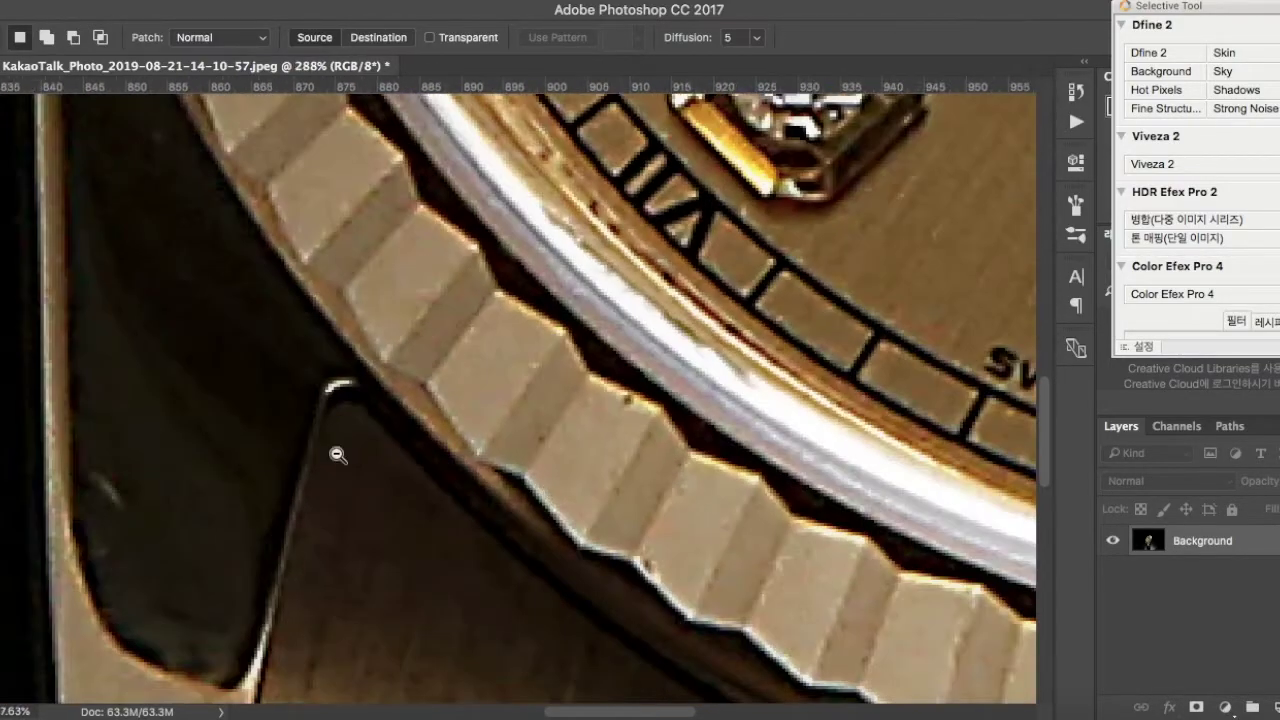
right_click(3, 255)
click(40, 254)
key([)
key([)
key([)
key([)
key([)
click(114, 500)
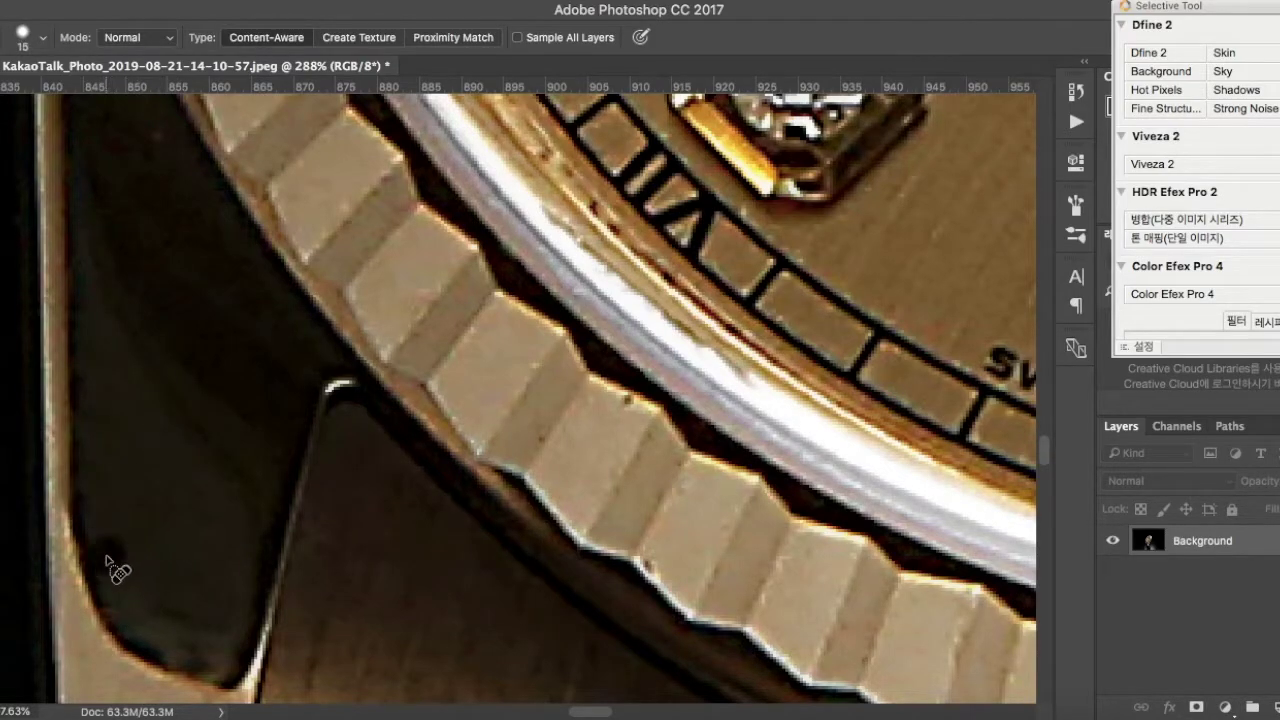
- Spot-heal the long streak of marks across the polished bracelet link just above the bezel
drag(184, 154, 334, 414)
drag(757, 214, 563, 437)
drag(585, 130, 540, 500)
drag(728, 375, 719, 547)
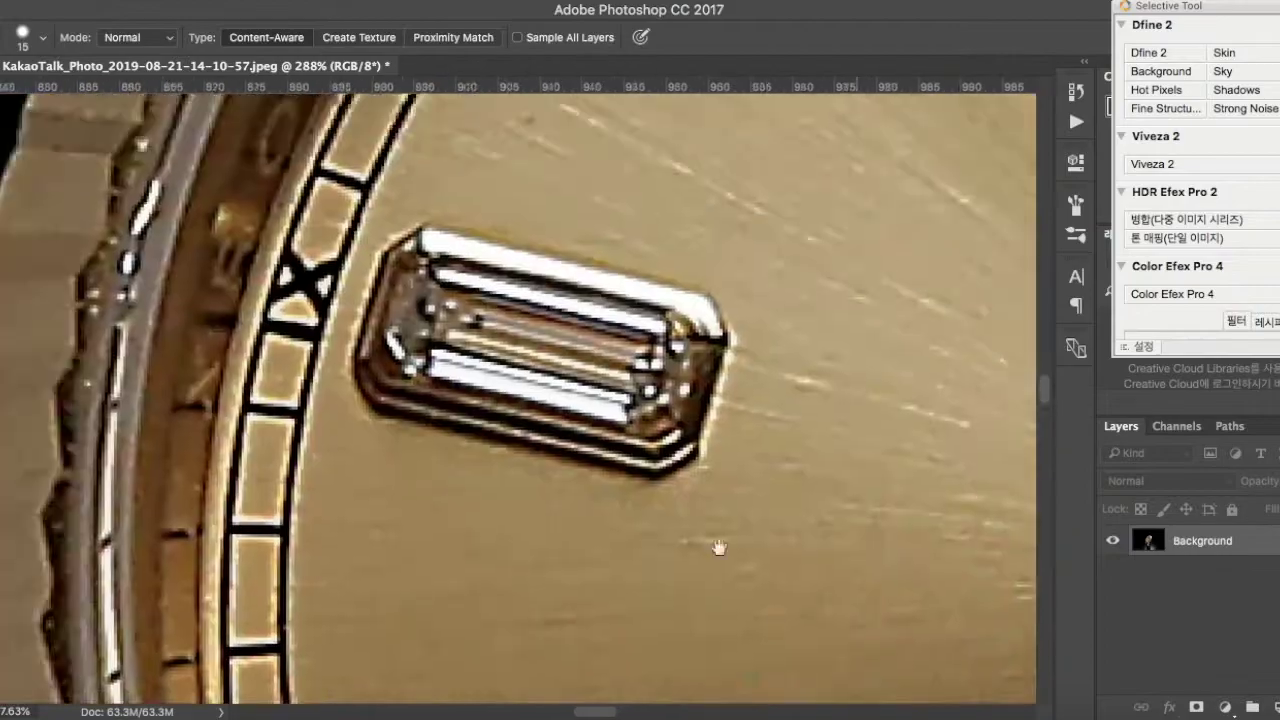
scroll(719, 547, up, 10)
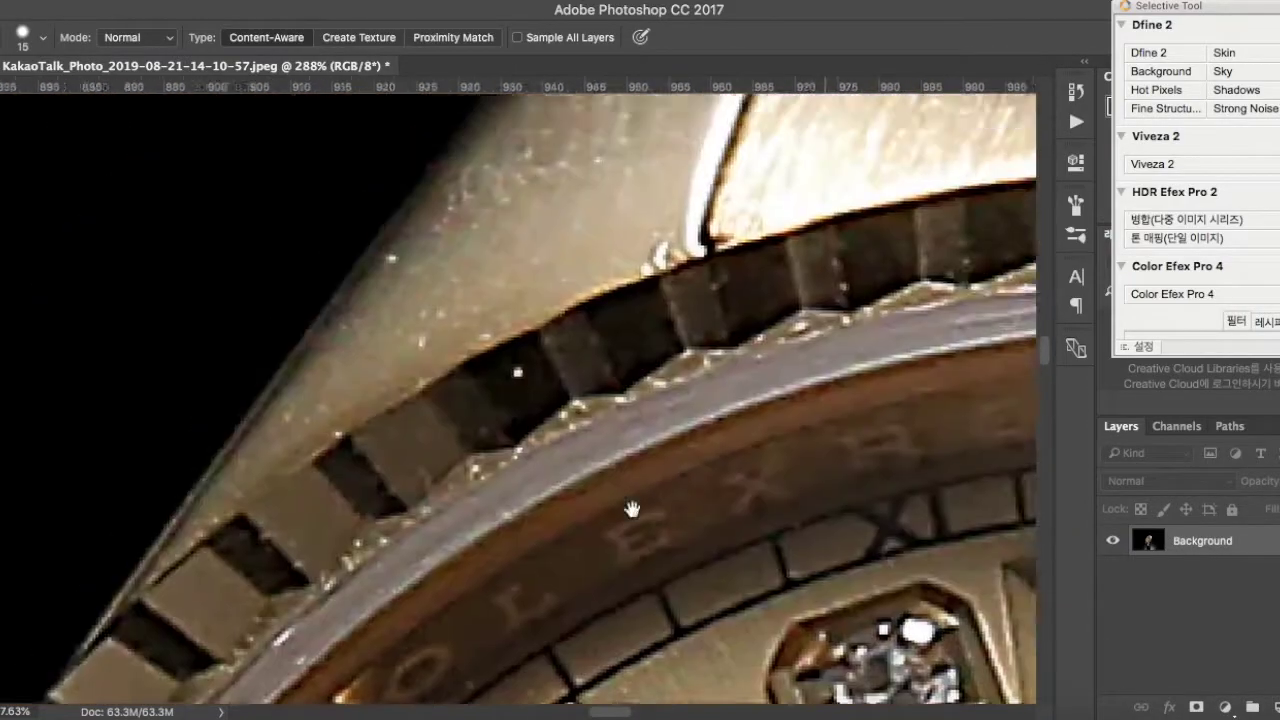
scroll(434, 477, up, 10)
scroll(434, 477, right, 10)
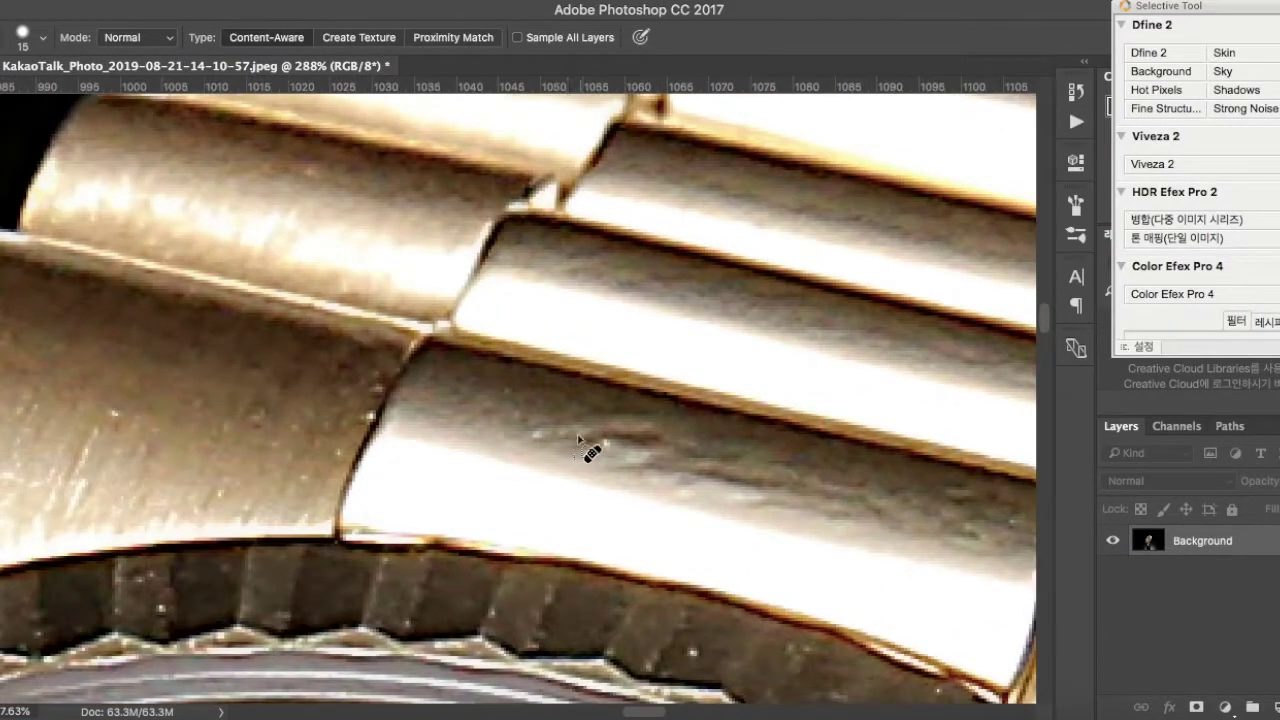
drag(550, 432, 983, 518)
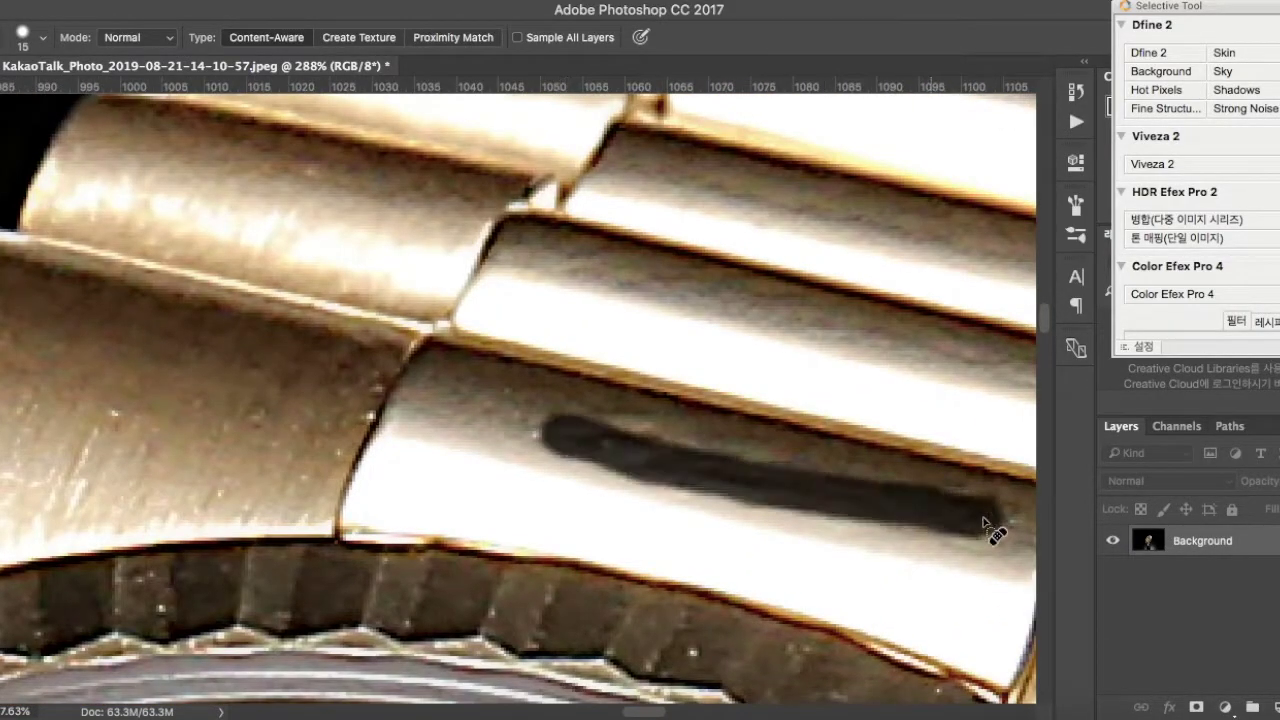
- Spot-heal the marks on the brushed end link beside the watch's upper-right lug
scroll(614, 457, down, 10)
scroll(541, 444, down, 4)
scroll(541, 444, down, 3)
scroll(760, 525, up, 10)
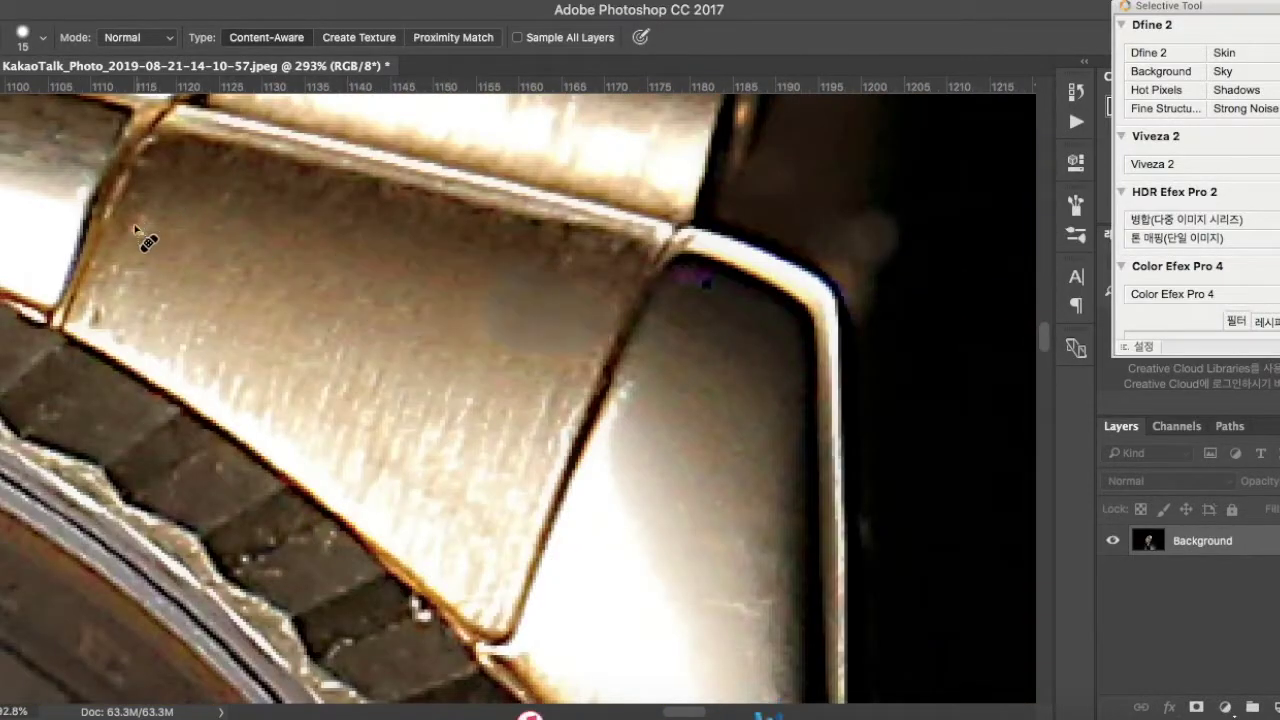
- Spot-heal the small marks on a polished centre link of the bracelet below the case
scroll(588, 262, down, 10)
scroll(434, 600, up, 8)
scroll(563, 406, down, 3)
scroll(775, 365, up, 6)
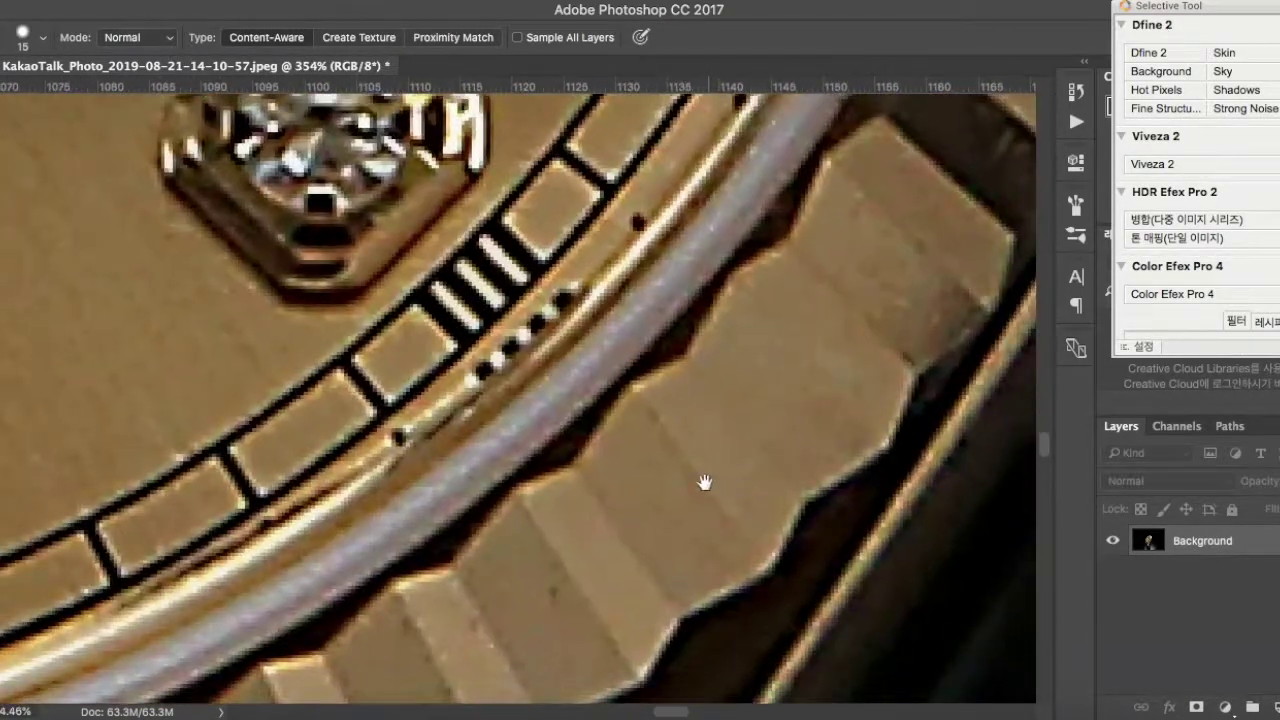
drag(713, 487, 770, 290)
drag(529, 469, 623, 316)
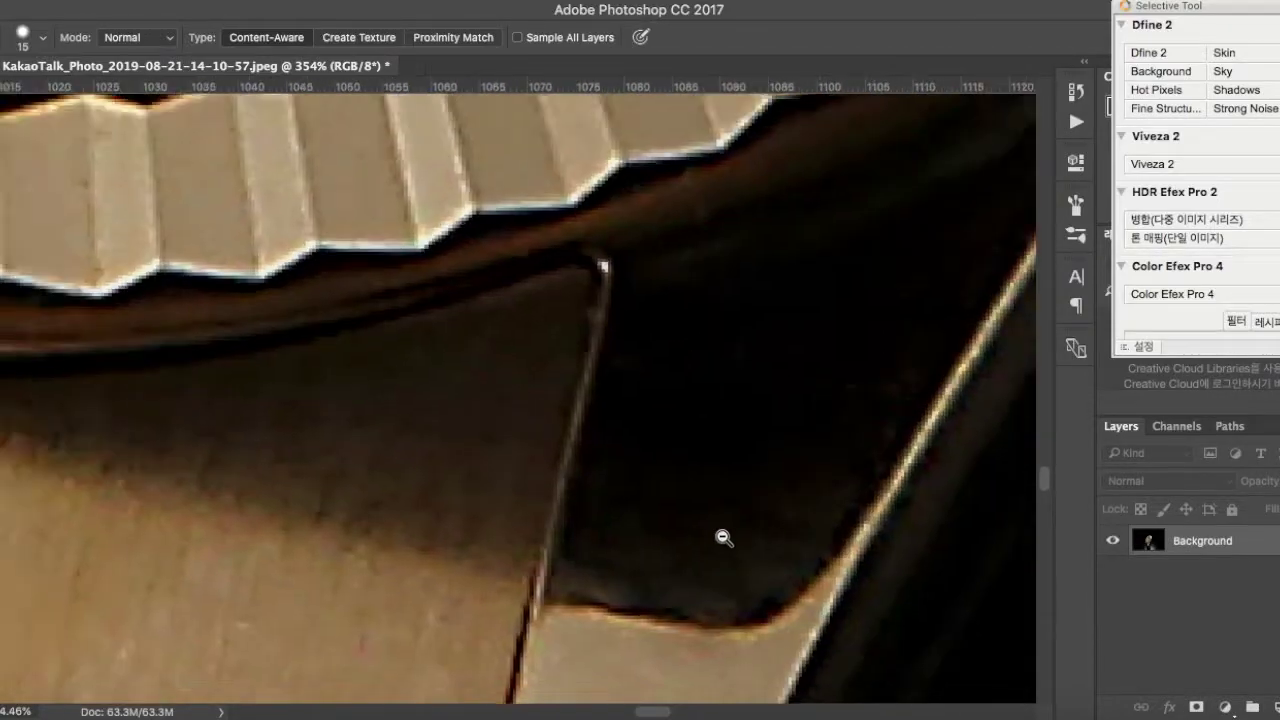
scroll(723, 534, down, 6)
scroll(498, 381, up, 4)
drag(592, 407, 506, 282)
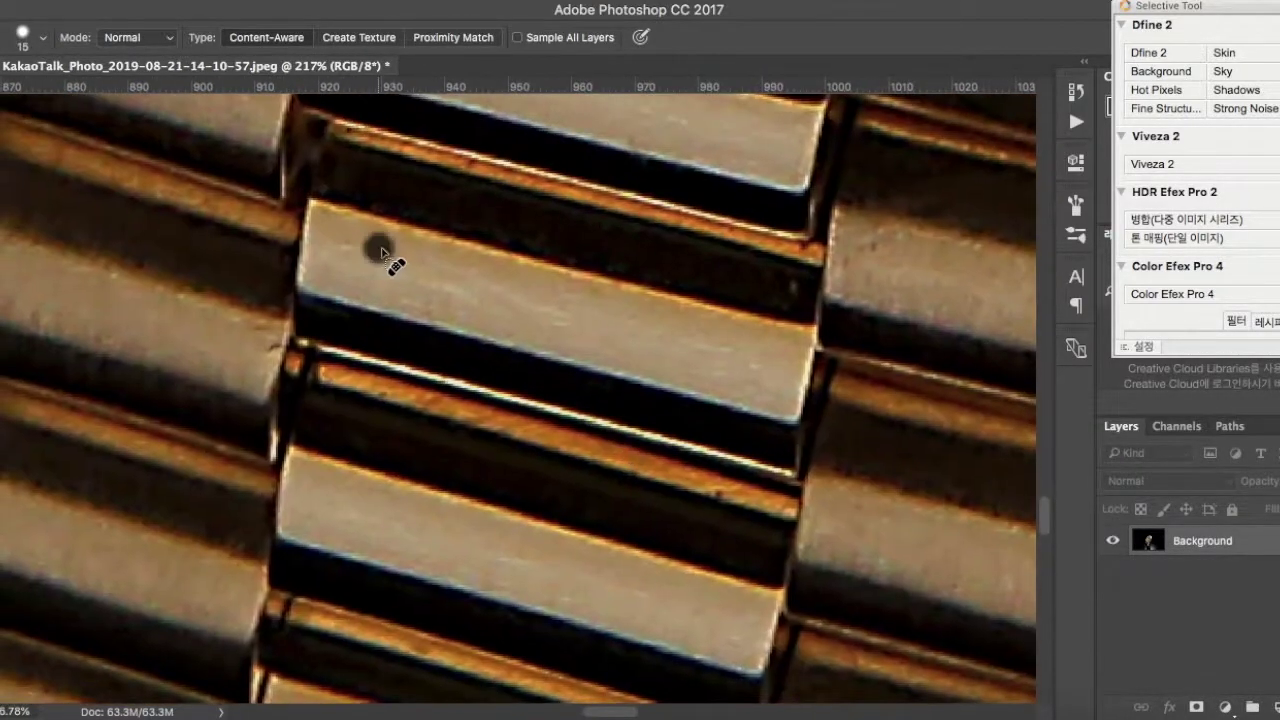
- Spot-heal the specks and scratches inside the date window's magnifier, above the date opening
scroll(447, 293, right, 5)
scroll(500, 320, down, 3)
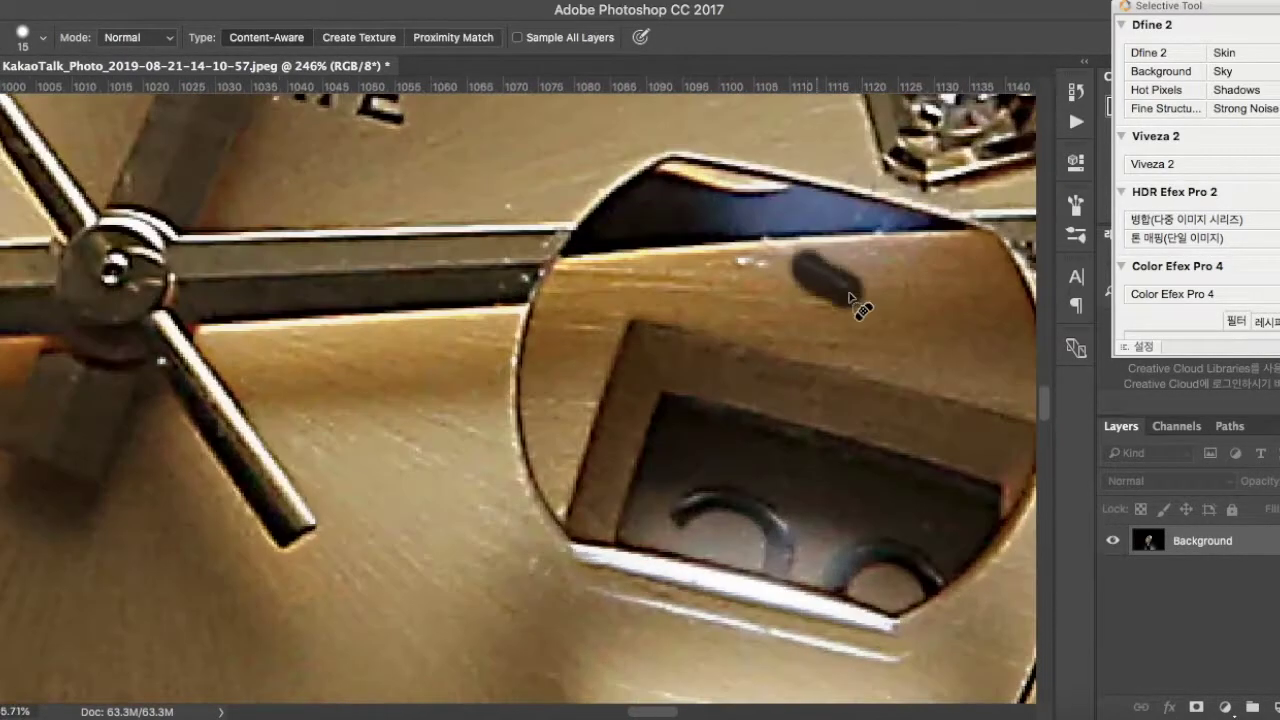
scroll(582, 423, down, 5)
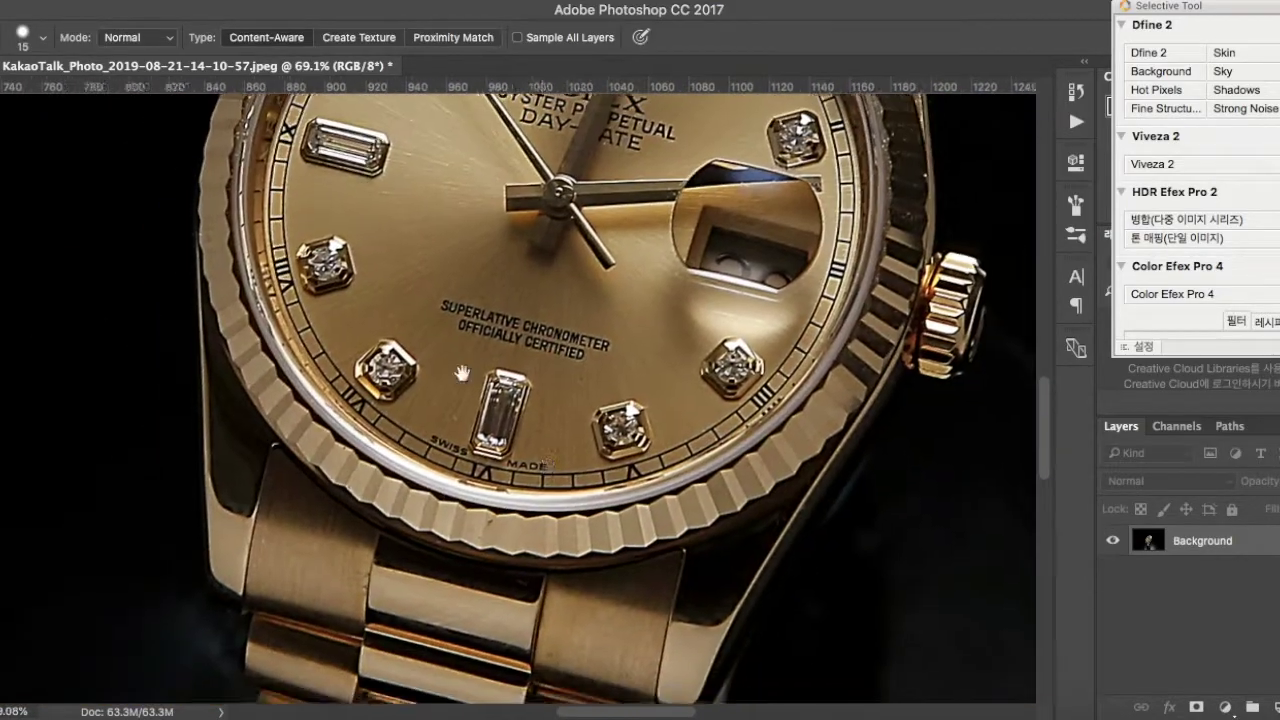
- Examine the dial, bezel, crown and bracelet for remaining blemishes, then review the whole photo
scroll(515, 425, up, 5)
mouse_move(289, 351)
mouse_down()
mouse_move(691, 540)
mouse_move(685, 526)
mouse_up()
drag(506, 403, 646, 652)
drag(870, 429, 690, 460)
drag(794, 386, 572, 556)
drag(670, 491, 606, 491)
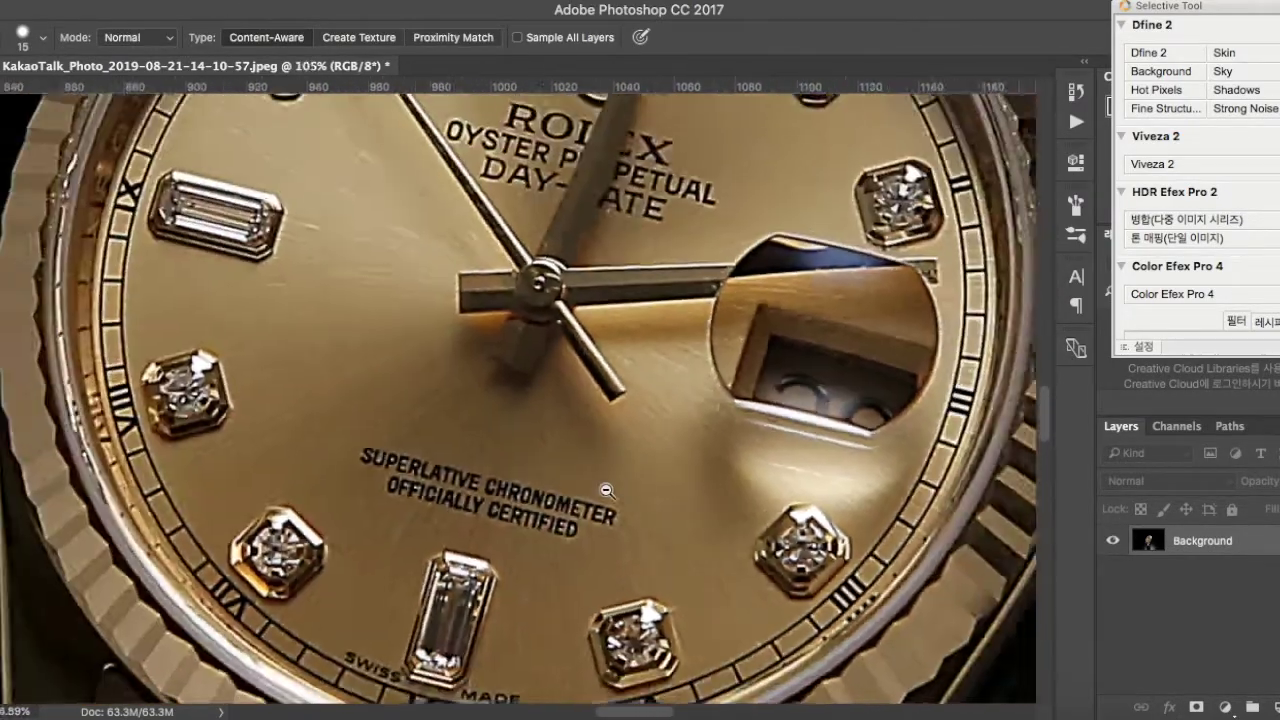
scroll(607, 490, down, 3)
scroll(540, 340, up, 4)
scroll(426, 257, right, 6)
scroll(768, 480, right, 6)
scroll(768, 480, down, 4)
scroll(768, 480, down, 10)
scroll(657, 471, right, 3)
scroll(641, 407, down, 4)
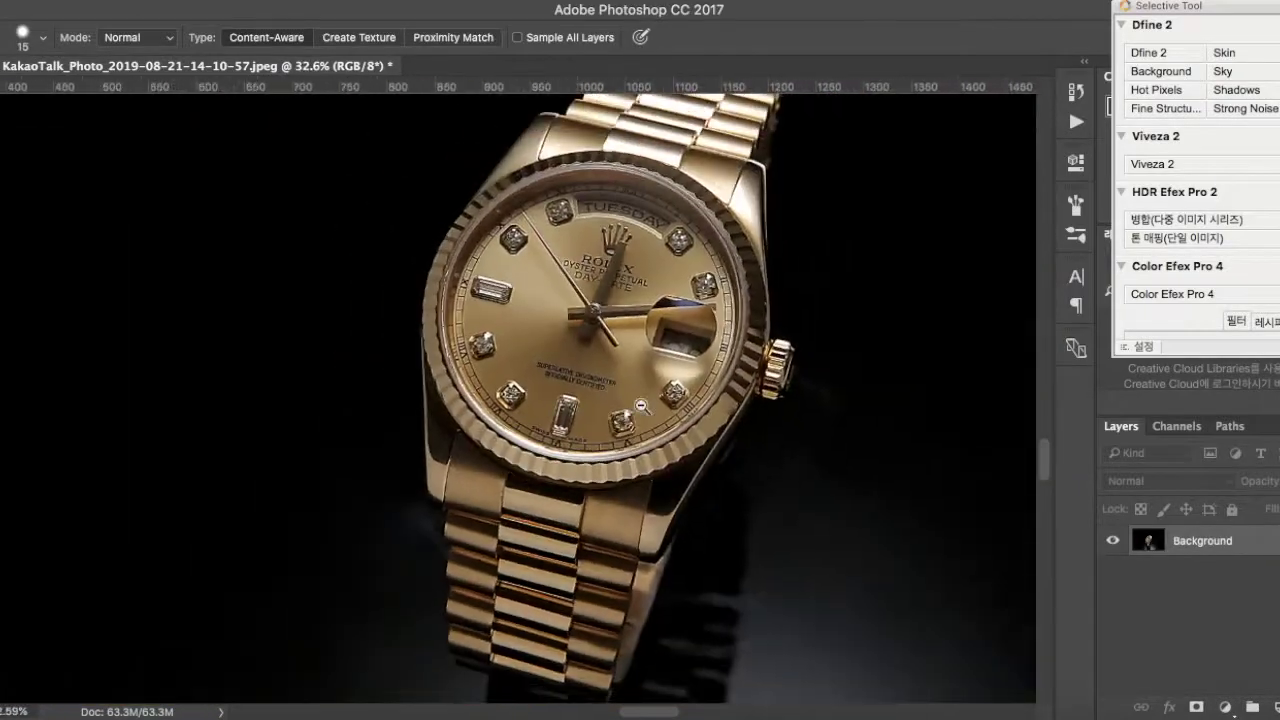
drag(641, 407, 760, 407)
drag(700, 460, 677, 234)
drag(710, 431, 660, 431)
drag(740, 375, 530, 600)
drag(580, 497, 501, 497)
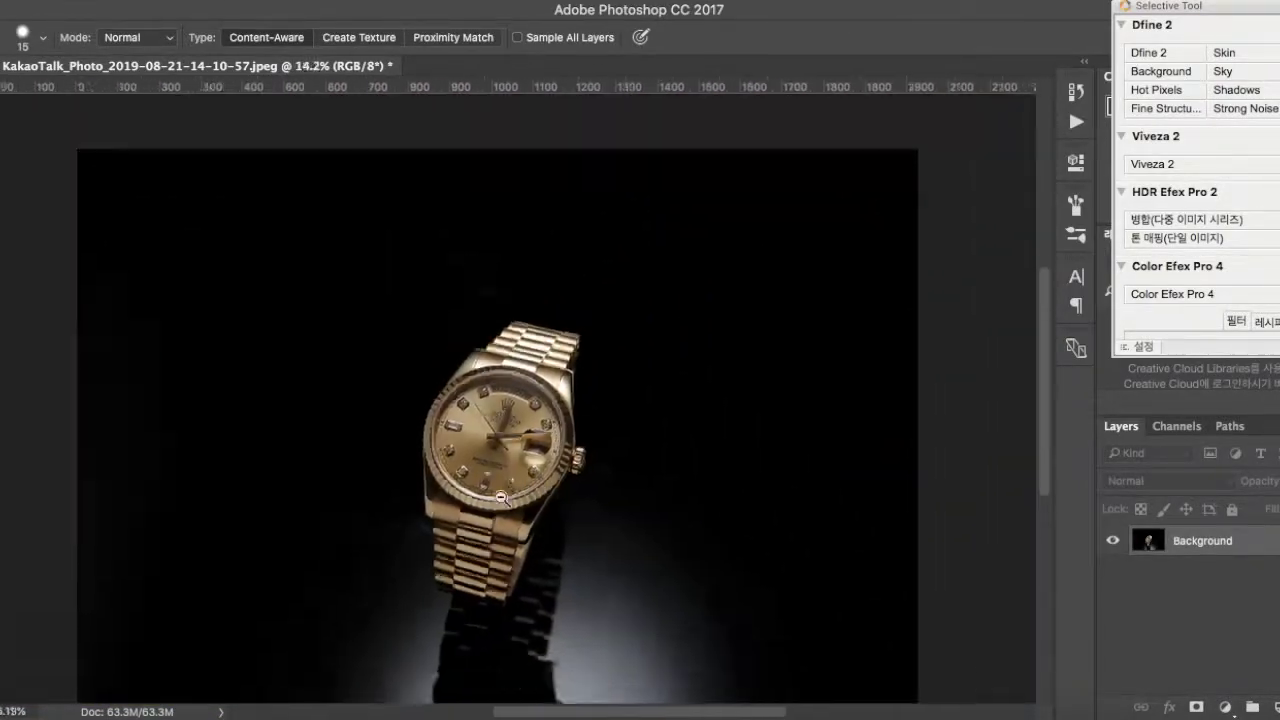
scroll(501, 497, down, 1)
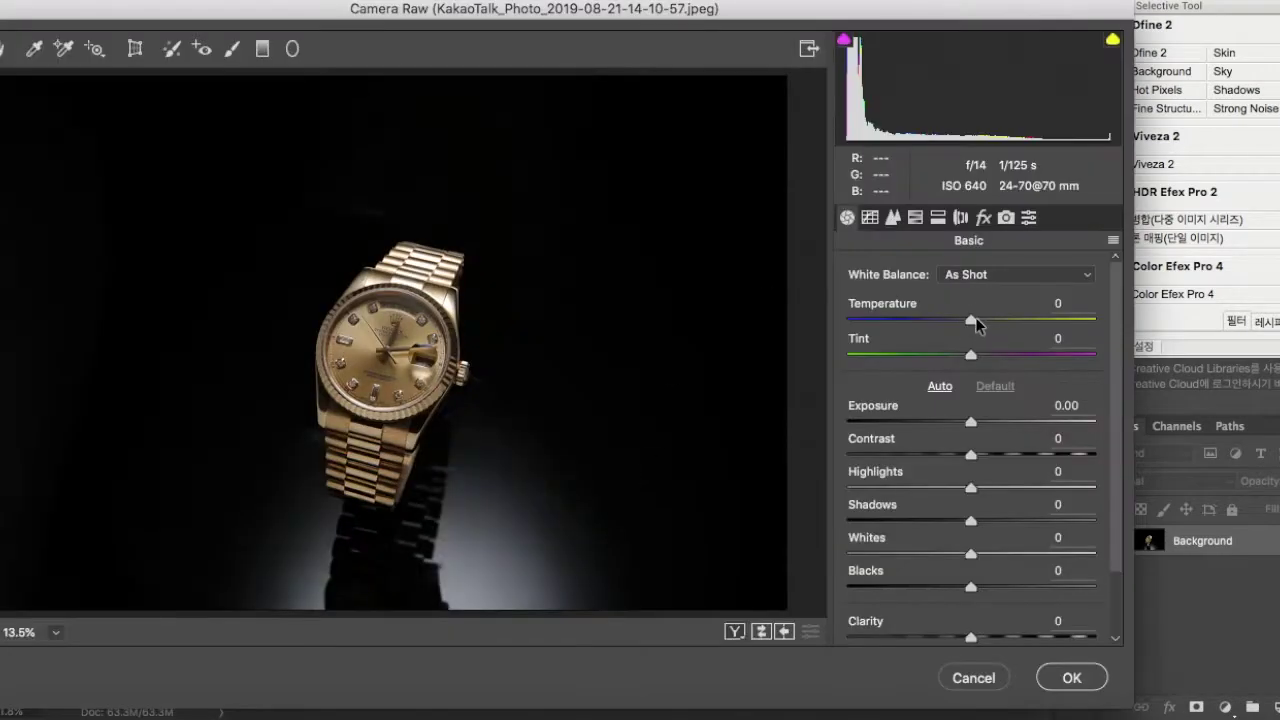
- In the Camera Raw filter, warm the temperature and set Clarity to +13 and Vibrance to +3
drag(966, 320, 988, 322)
drag(971, 637, 988, 637)
scroll(985, 600, down, 1)
drag(970, 593, 975, 593)
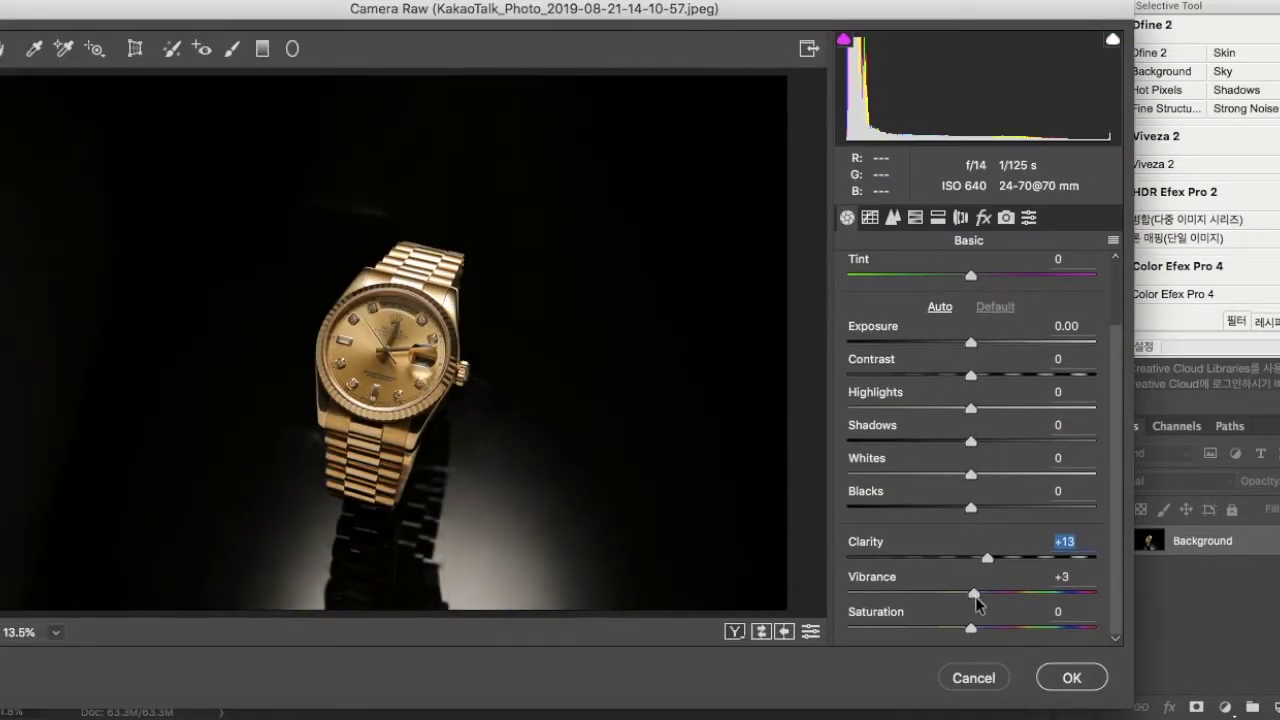
- Increase the sharpening amount and raise the Dehaze amount in Camera Raw
click(892, 217)
drag(848, 304, 864, 306)
click(983, 217)
drag(971, 306, 1040, 308)
- Shape the RGB point curve by lowering the shadows, lifting the midtones slightly, and setting the highlight point to input 197, output 192
click(870, 217)
click(892, 217)
click(870, 217)
click(870, 218)
drag(924, 510, 922, 521)
drag(977, 462, 971, 456)
drag(1036, 391, 1043, 397)
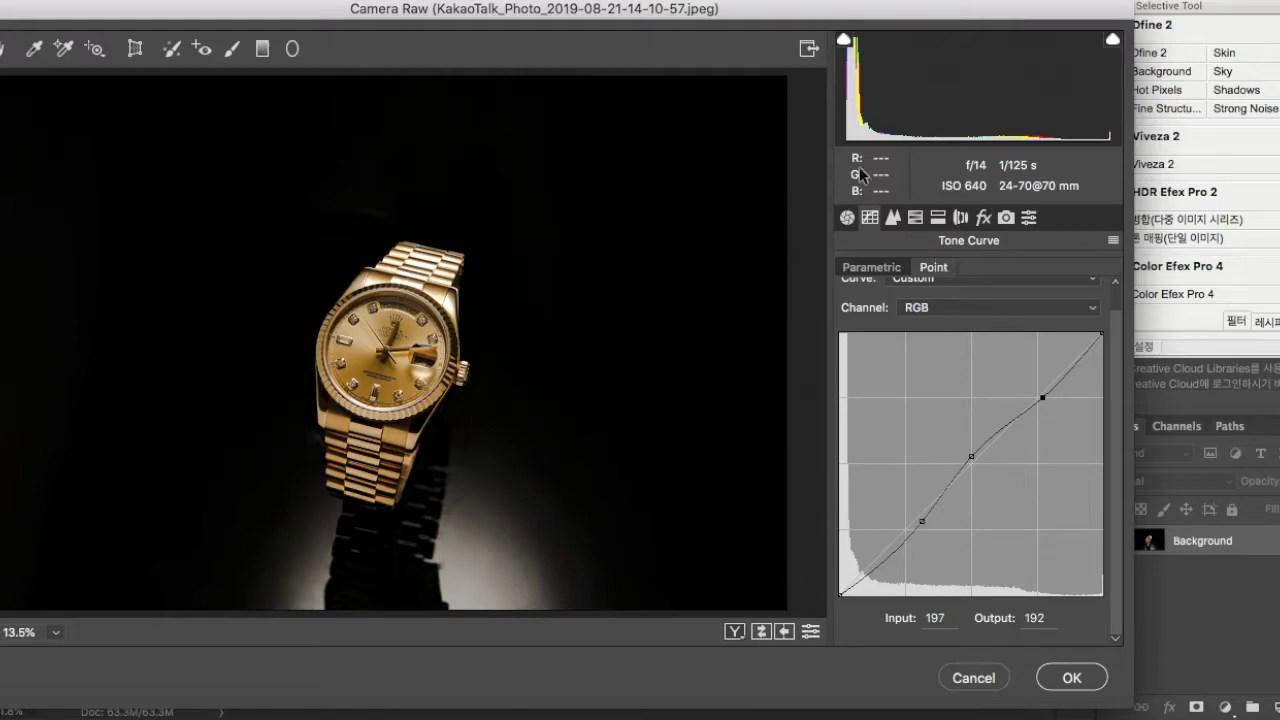
- Raise the whites, reduce the contrast, and apply the Camera Raw adjustments to the photo
click(848, 218)
drag(971, 474, 982, 441)
drag(971, 375, 953, 377)
click(1071, 679)
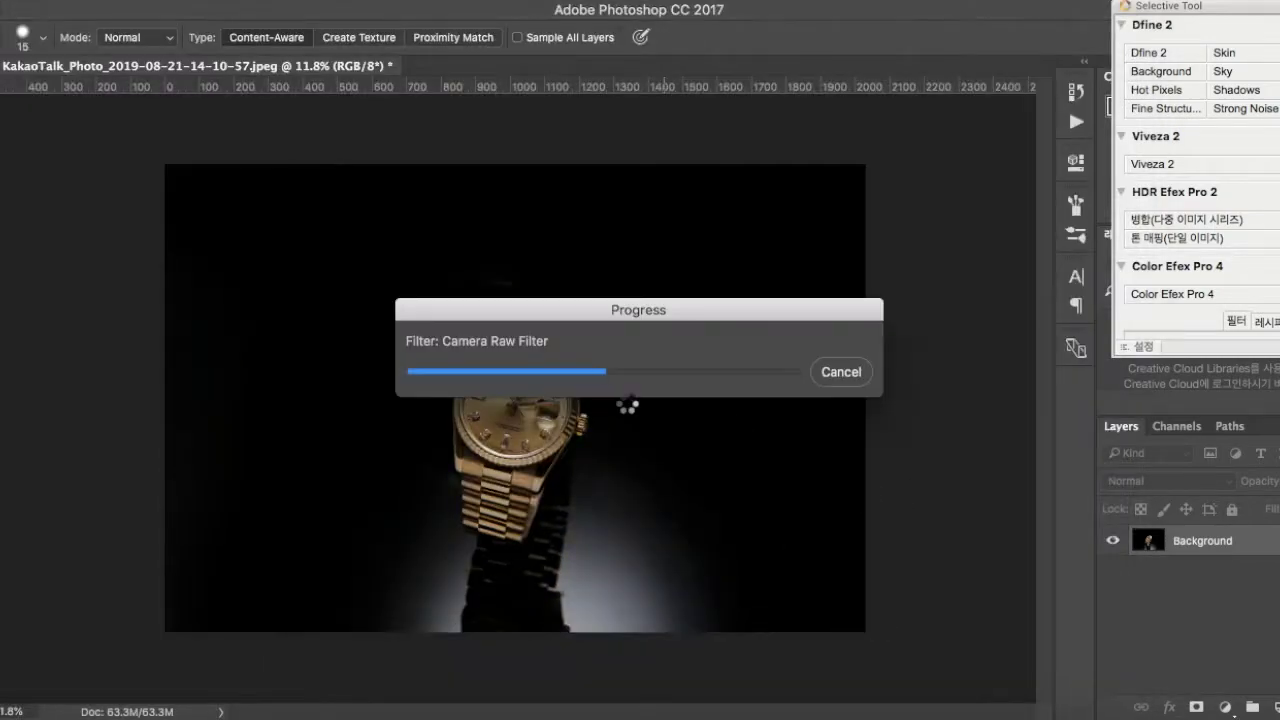
- Add a Brightness/Contrast adjustment layer with increased brightness and invert its mask to black
drag(627, 491, 660, 494)
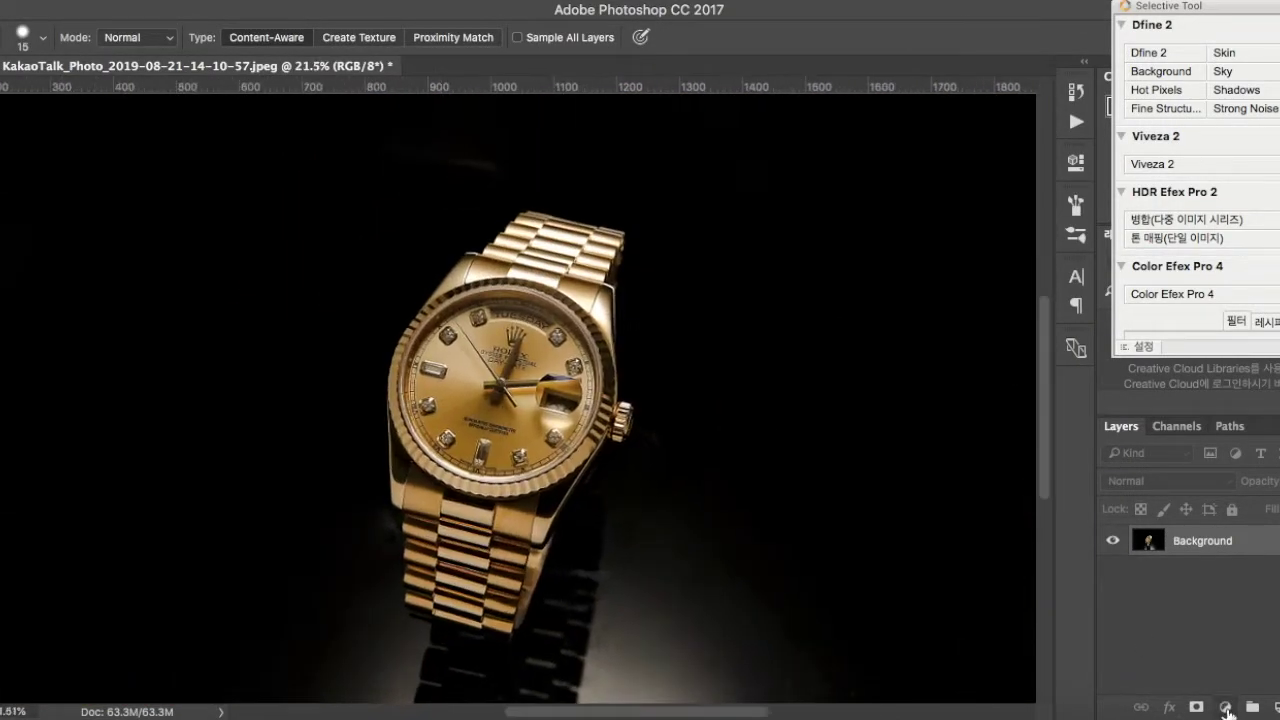
click(1226, 708)
click(1175, 372)
drag(899, 260, 934, 261)
click(1196, 540)
key(ctrl+i)
- Paint on the adjustment mask with a soft brush to brighten the diamond hour markers on the lower dial
scroll(485, 452, up, 6)
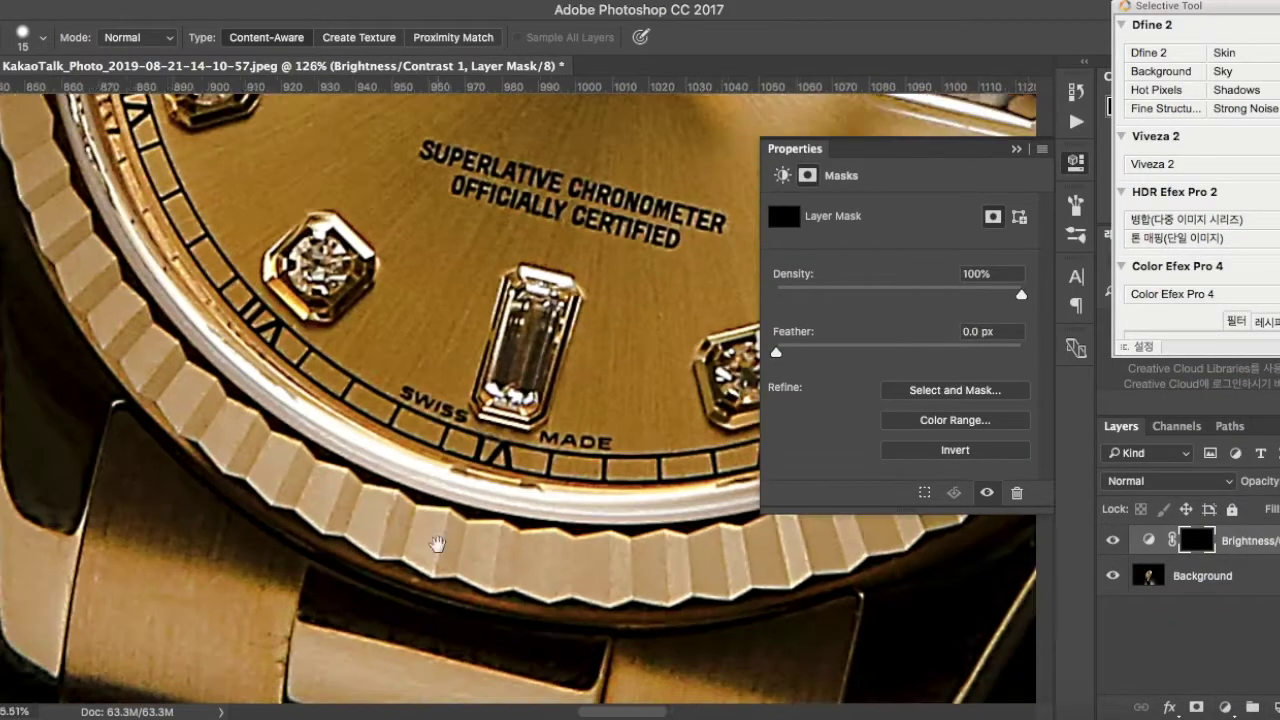
key(b)
click(481, 382)
drag(481, 382, 473, 450)
drag(222, 448, 262, 454)
drag(247, 322, 428, 492)
mouse_move(342, 400)
mouse_down()
mouse_move(318, 422)
mouse_move(290, 390)
mouse_up()
drag(402, 272, 371, 434)
drag(290, 345, 330, 366)
- Brighten the diamond markers on the upper dial by painting the mask with a 50 px brush at 38% opacity
drag(557, 100, 326, 242)
click(356, 220)
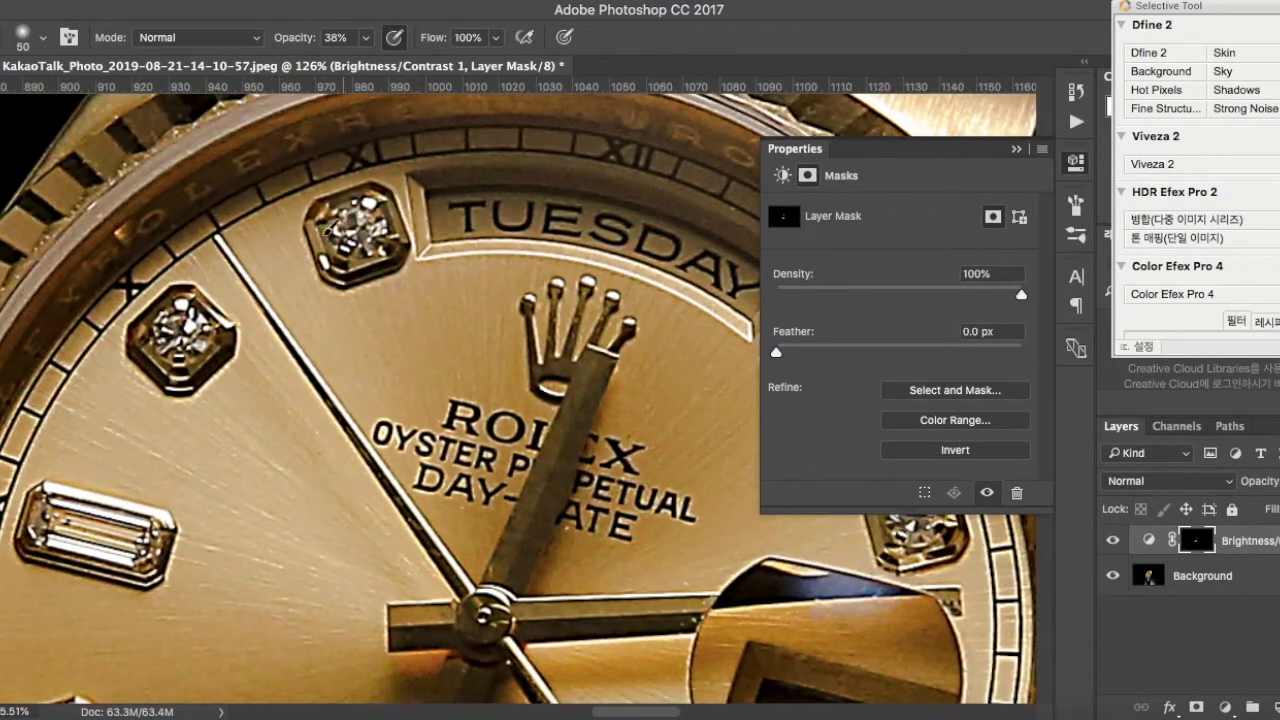
drag(142, 286, 296, 352)
drag(295, 455, 380, 334)
- Make the Background layer active for retouching around the watch's upper-left lug
click(1202, 575)
drag(216, 300, 424, 311)
drag(286, 314, 272, 340)
drag(262, 356, 238, 368)
key(super+alt+z)
key(super+alt+z)
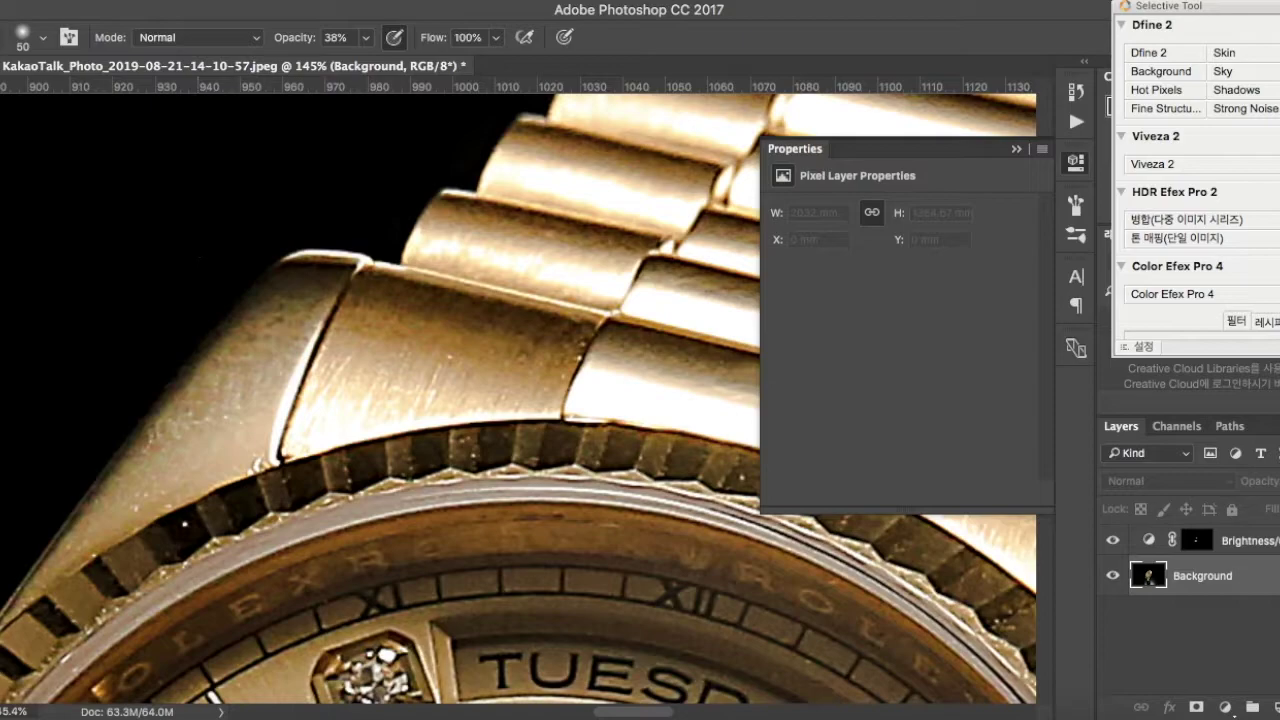
- Remove the specks and scratches on the upper-left lug and adjoining bracelet end link with a 15 px Content-Aware Spot Healing Brush
key(j)
drag(166, 435, 205, 411)
drag(235, 365, 249, 347)
drag(533, 349, 430, 300)
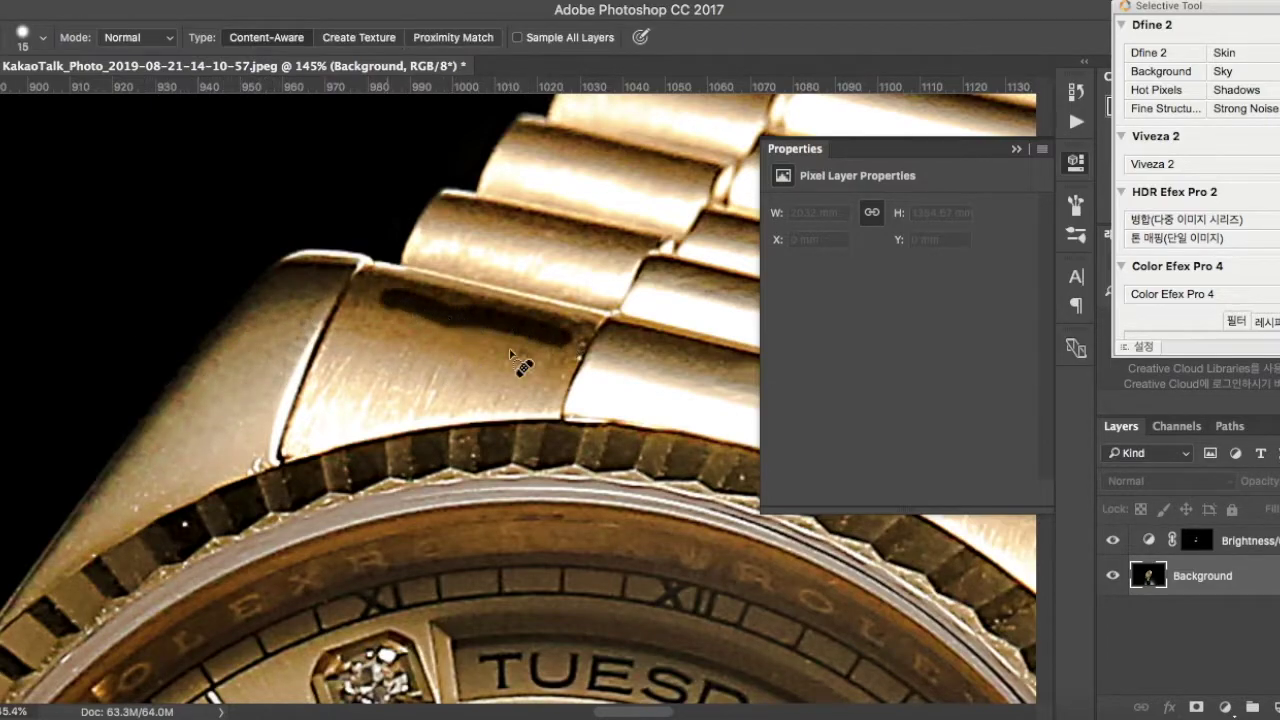
scroll(309, 300, down, 4)
scroll(509, 297, down, 5)
scroll(509, 297, up, 3)
scroll(509, 297, down, 4)
scroll(537, 486, up, 4)
scroll(537, 486, down, 3)
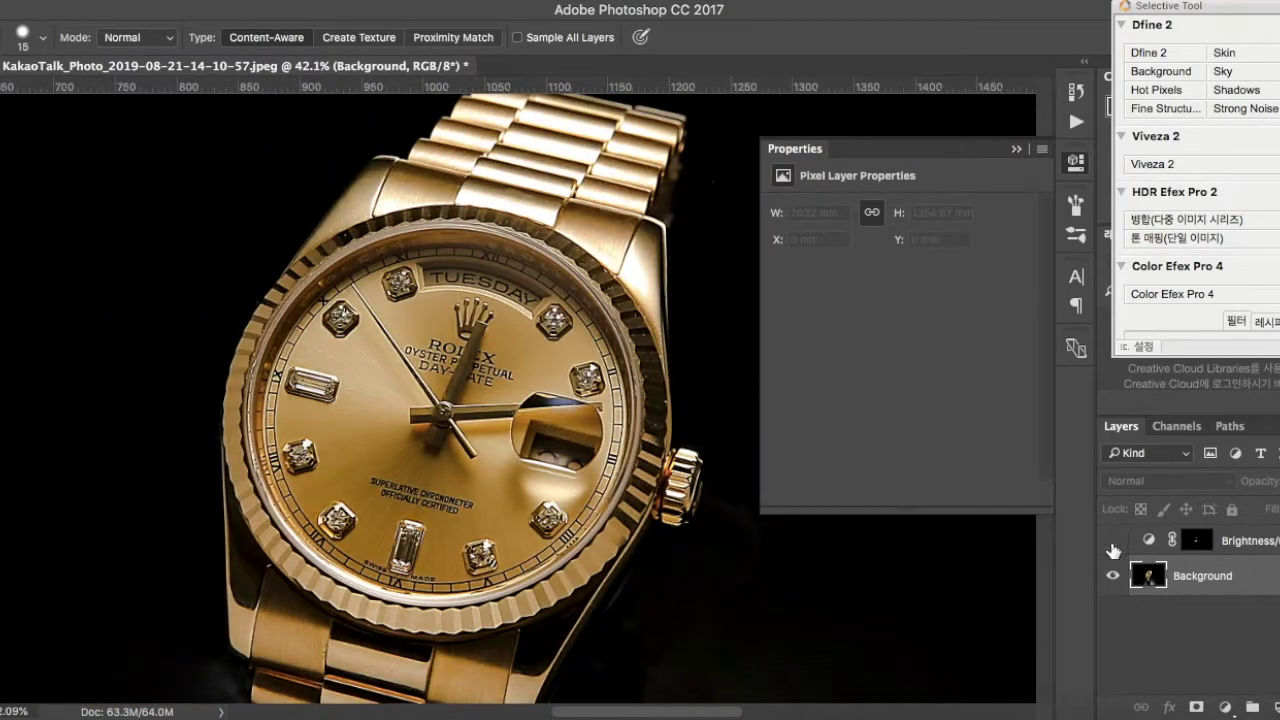
- Paint the first Brightness/Contrast layer's mask with a brush of up to 150 px at 38% opacity to brighten the lower bracelet links
click(1113, 542)
click(1196, 540)
key(v)
key(b)
scroll(680, 480, up, 4)
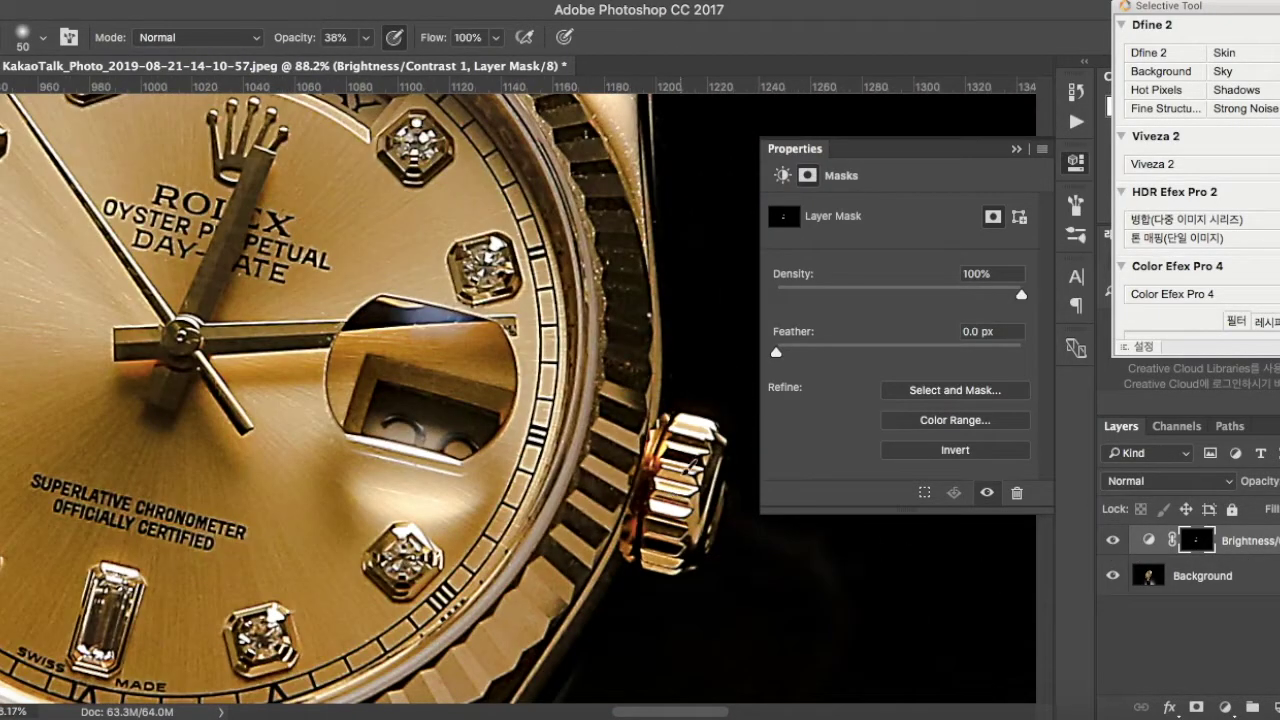
scroll(630, 500, down, 4)
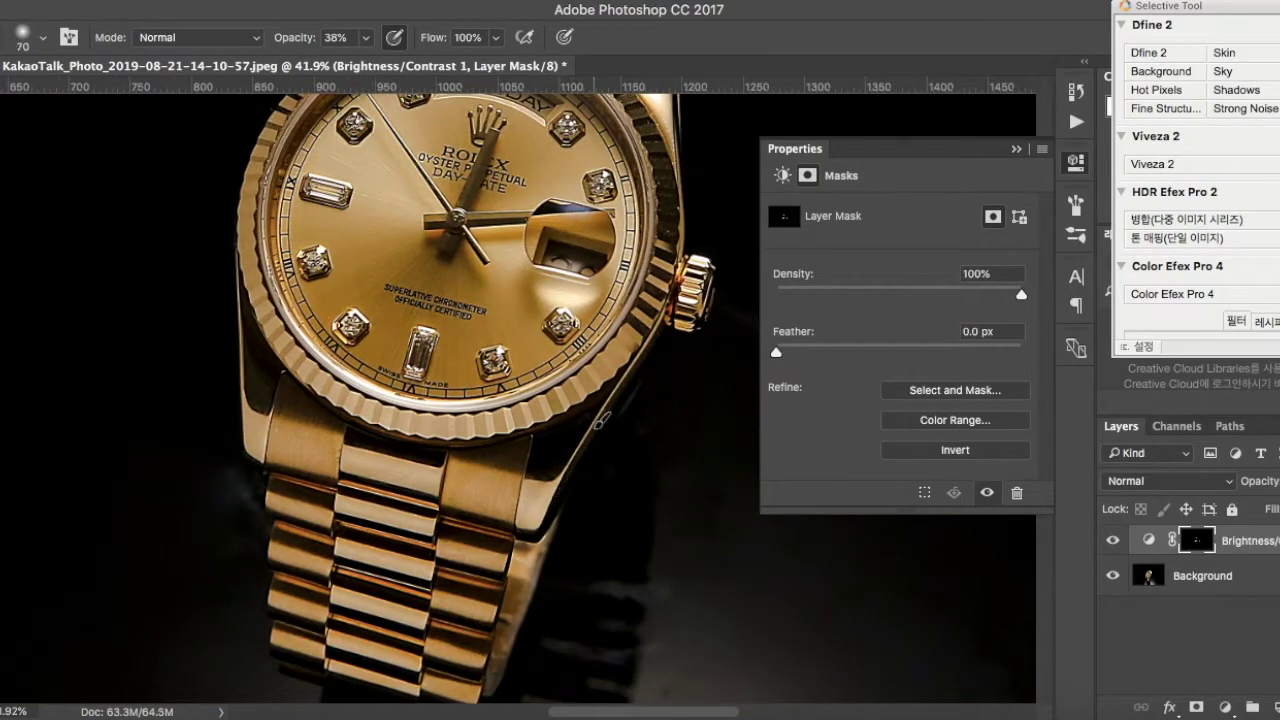
key(])
key(])
drag(260, 432, 468, 497)
drag(300, 535, 468, 582)
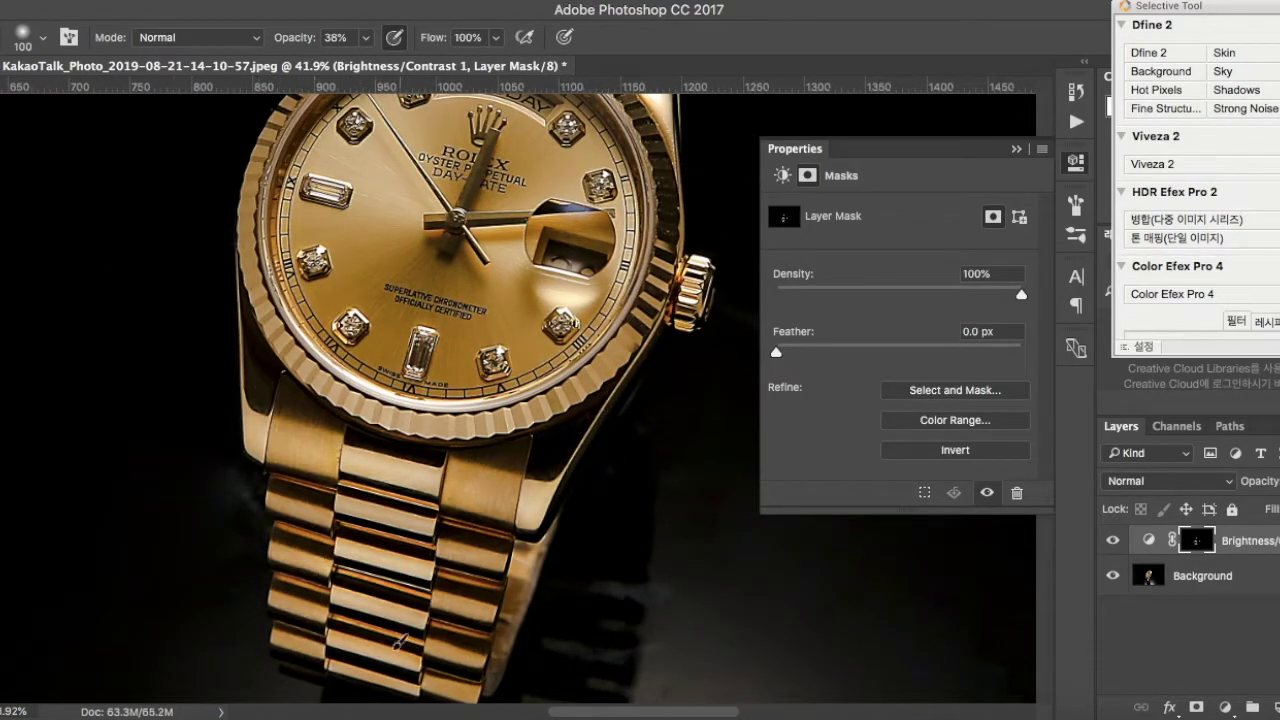
scroll(388, 665, up, 5)
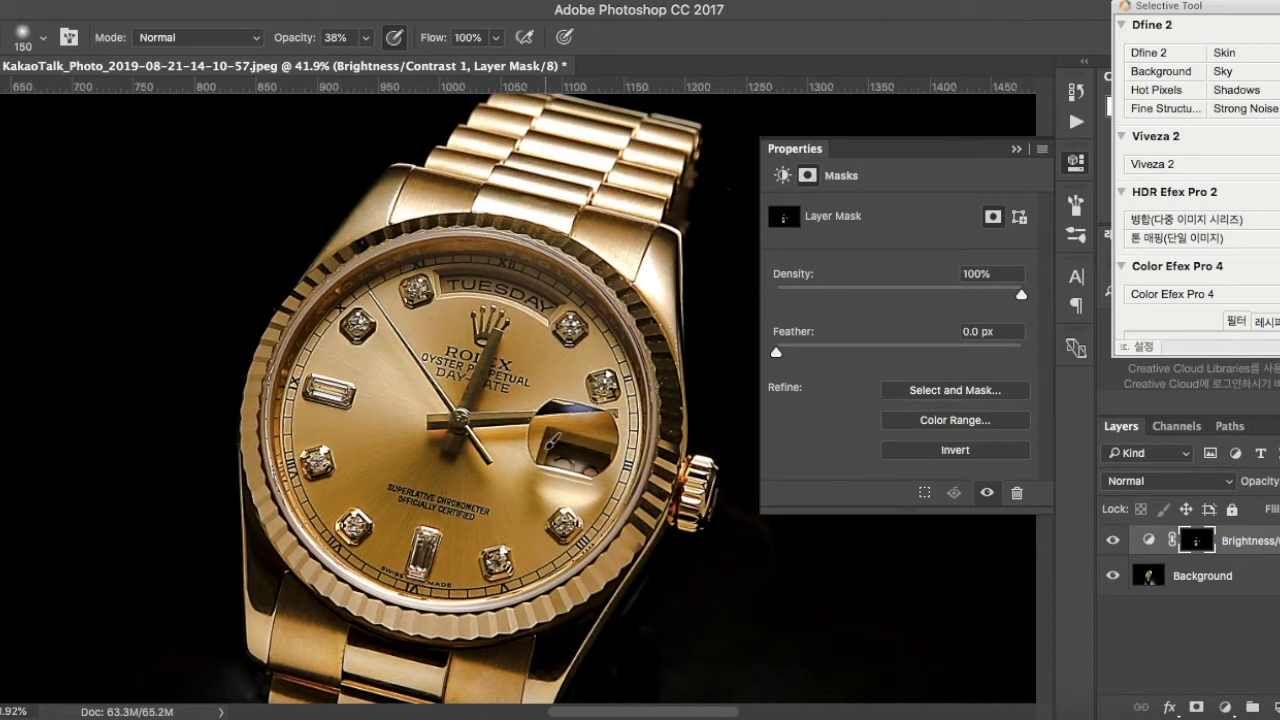
scroll(636, 147, down, 6)
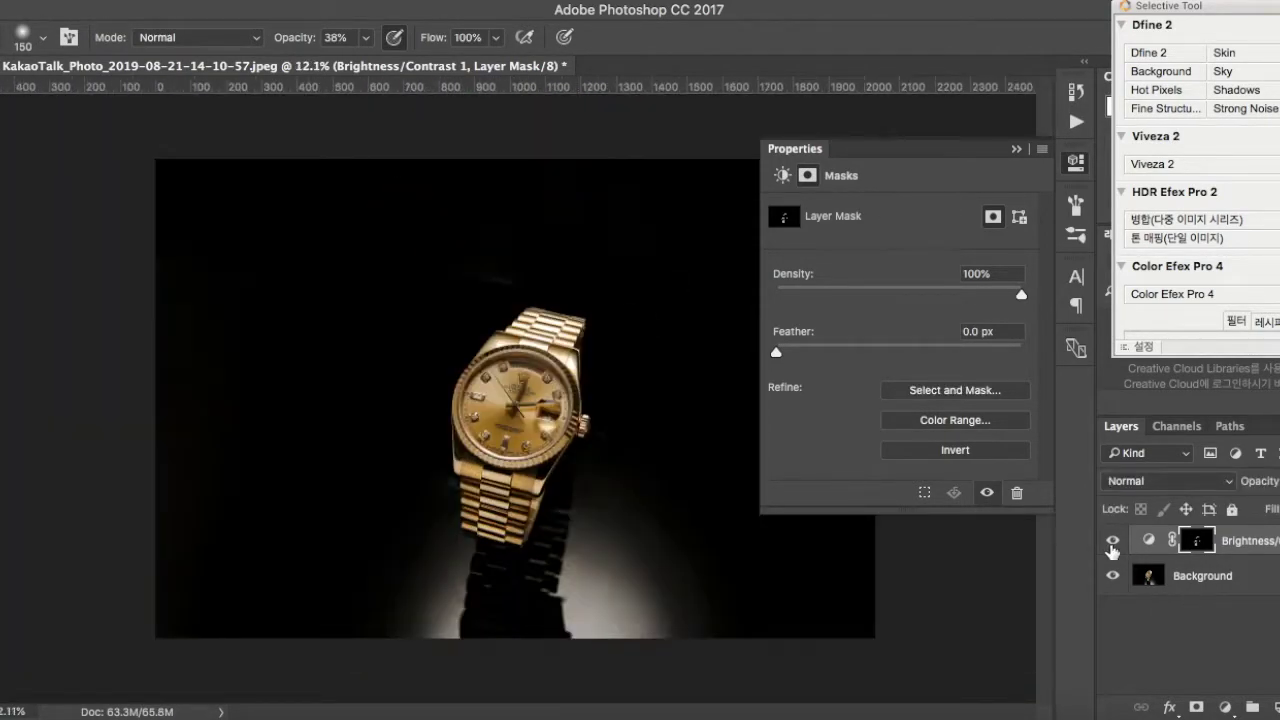
- Add a second Brightness/Contrast adjustment layer with brightness -116 and contrast 56, and invert its mask to black
click(1226, 707)
click(1231, 383)
drag(898, 262, 803, 266)
drag(898, 298, 969, 298)
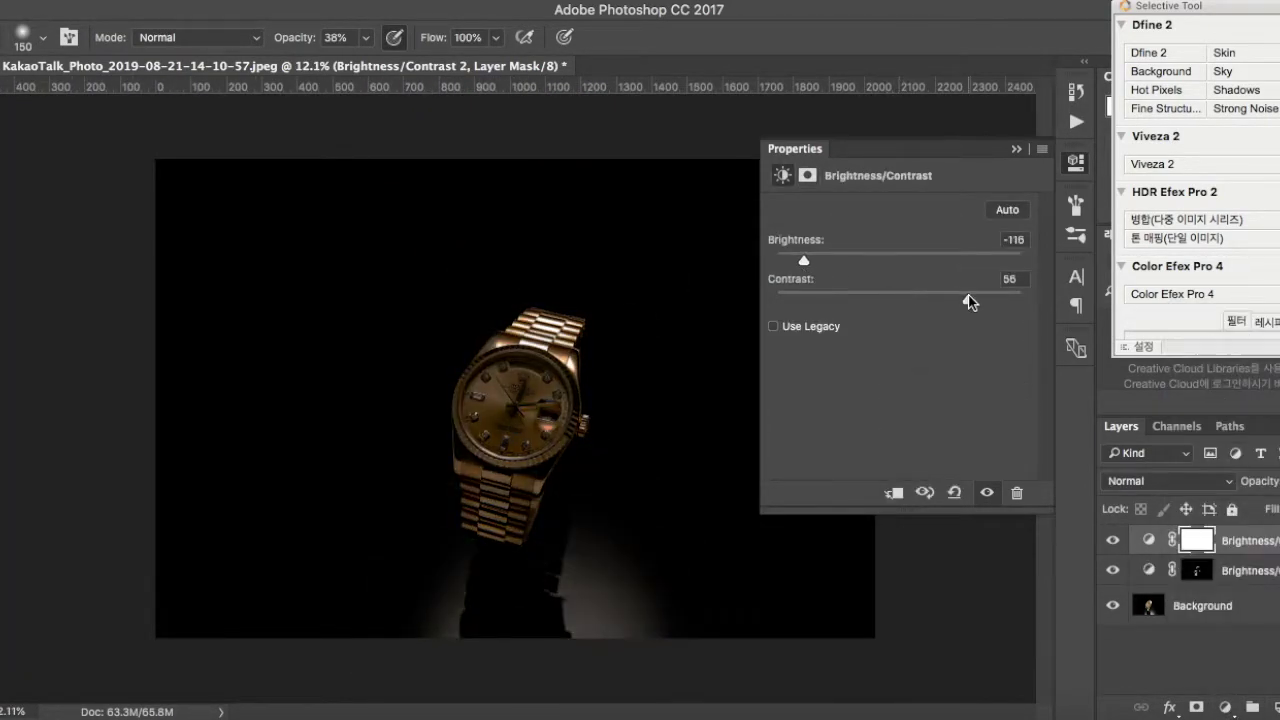
click(1200, 542)
key(ctrl+i)
- Paint the darkening mask around the lower-right diamond marker with an 8 px brush at 22% opacity
scroll(503, 292, up, 8)
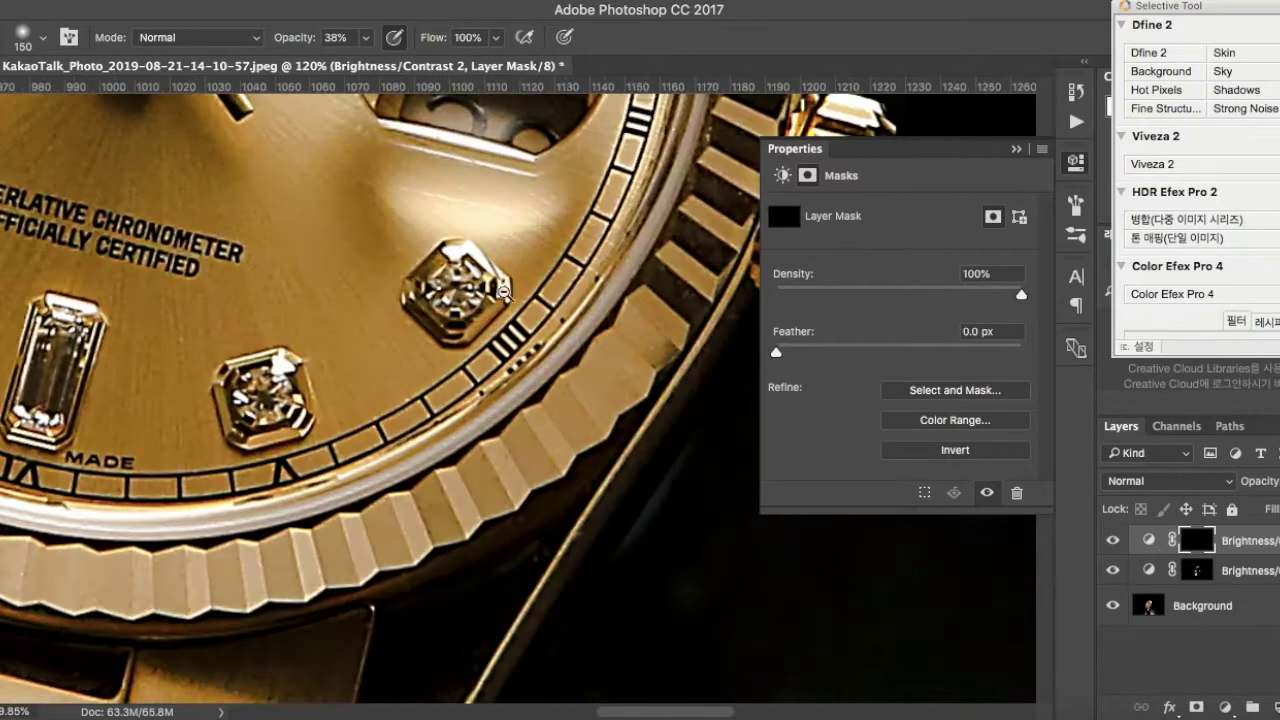
click(366, 38)
click(365, 62)
click(459, 328)
click(366, 38)
click(335, 62)
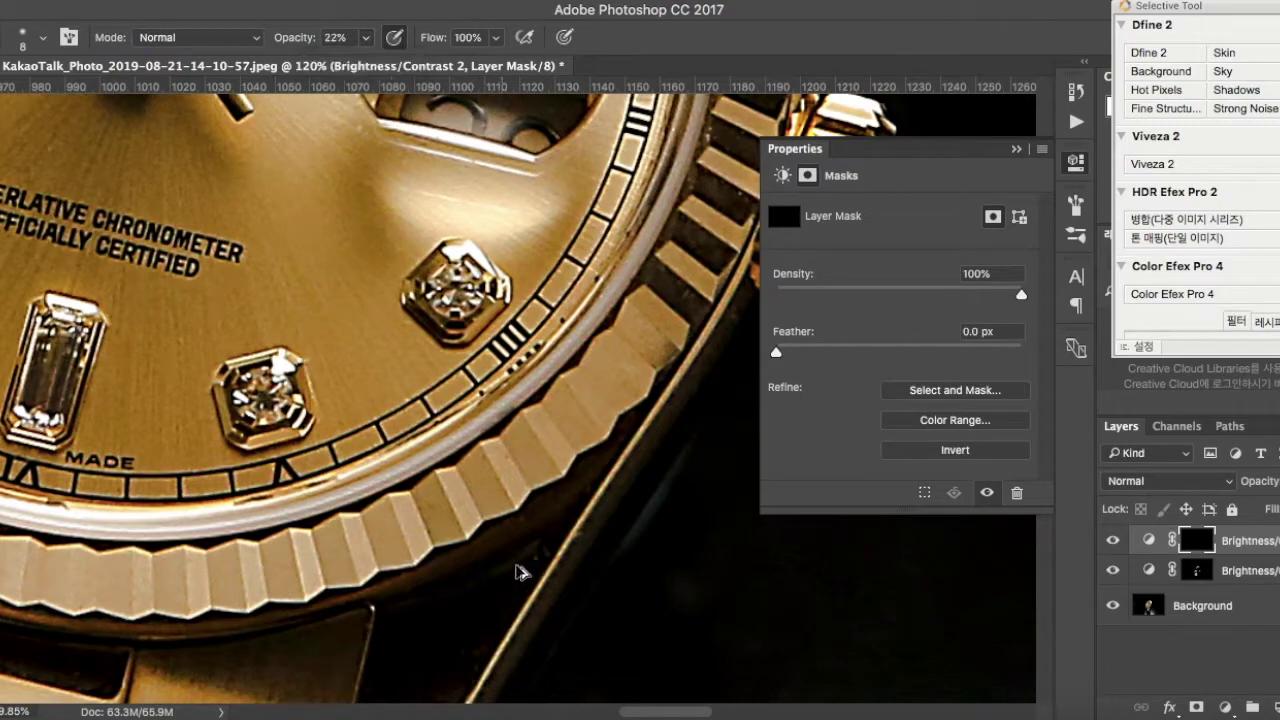
drag(464, 530, 342, 490)
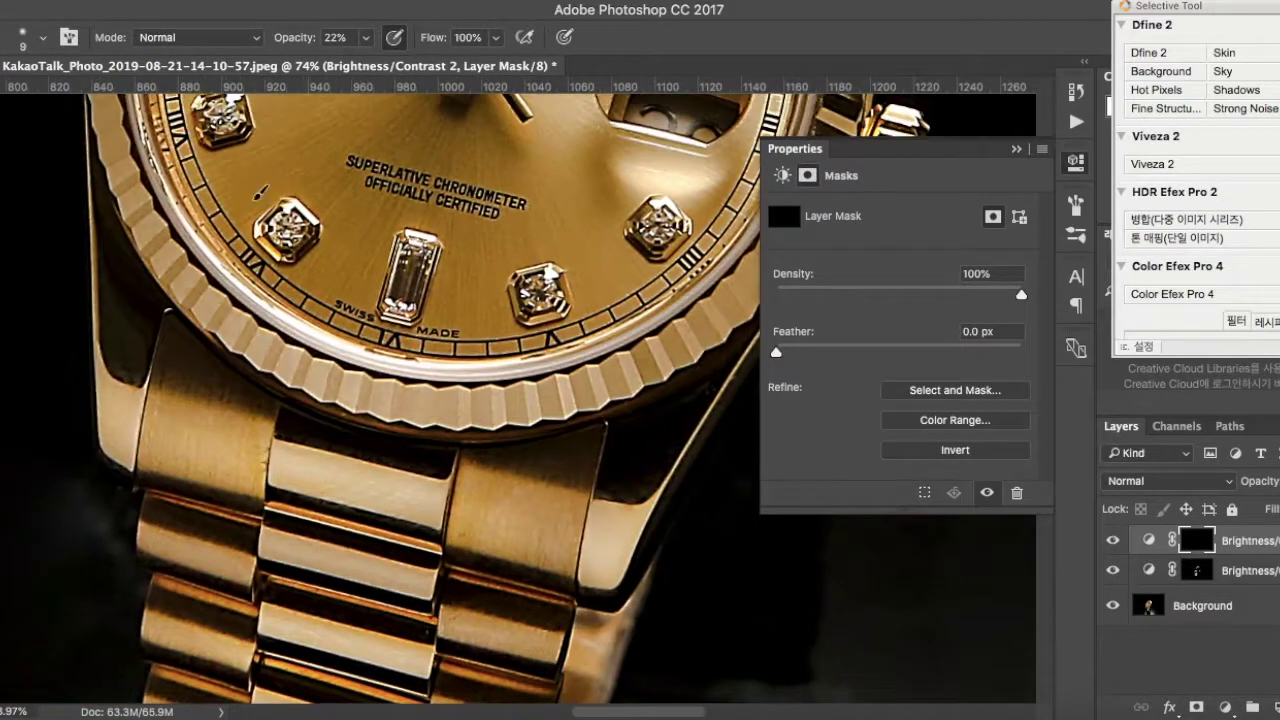
- Darken the lower end links and bracelet by painting the mask with a 45 px brush at 16% opacity
click(367, 38)
click(355, 62)
click(151, 329)
key(bracketright)
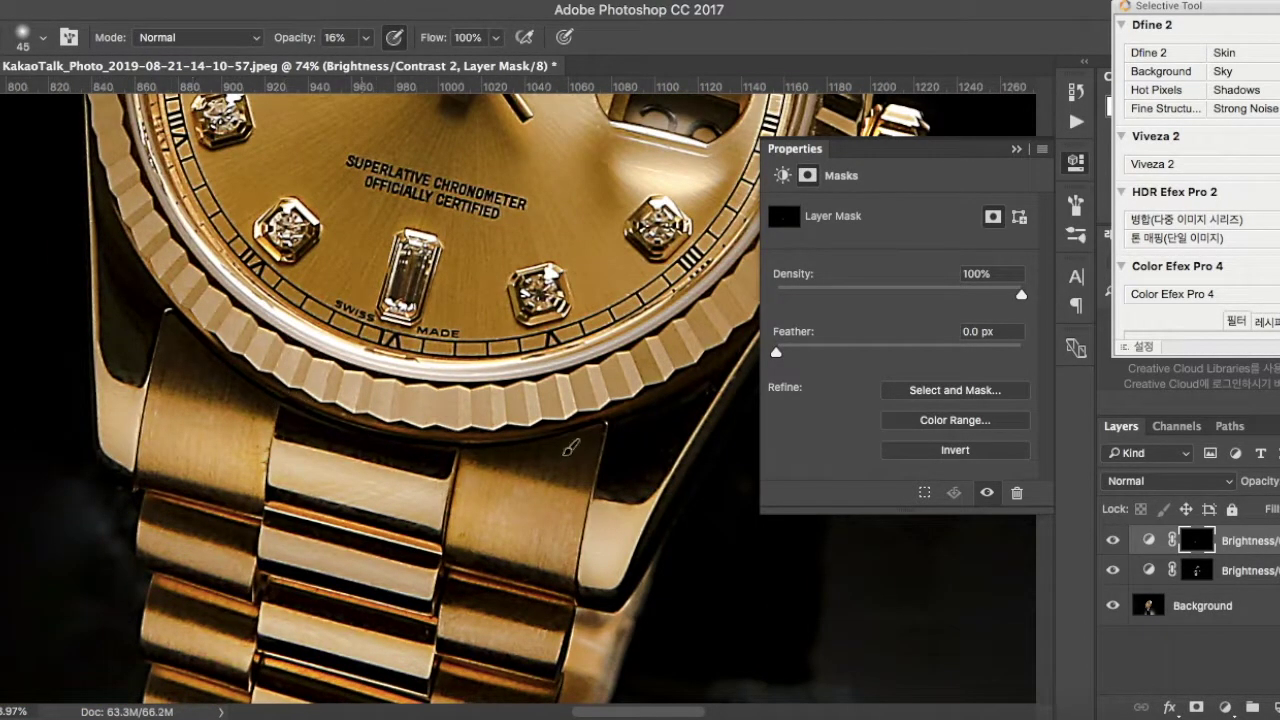
scroll(268, 357, down, 3)
drag(508, 436, 575, 441)
drag(560, 500, 566, 378)
drag(388, 341, 308, 323)
drag(198, 336, 278, 350)
drag(283, 402, 285, 387)
scroll(285, 385, down, 2)
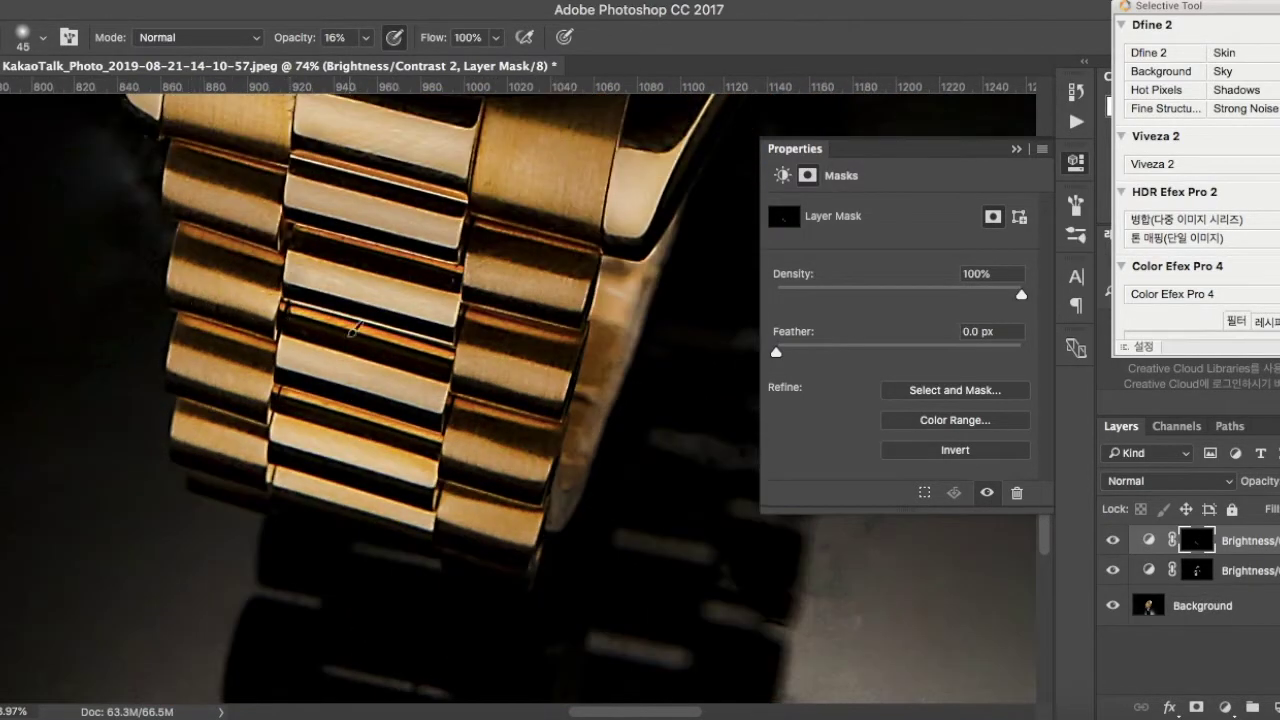
- Darken the upper bezel and the background around the watch on the mask, enlarging the brush from 90 to 600 px at 16% opacity
scroll(471, 523, down, 5)
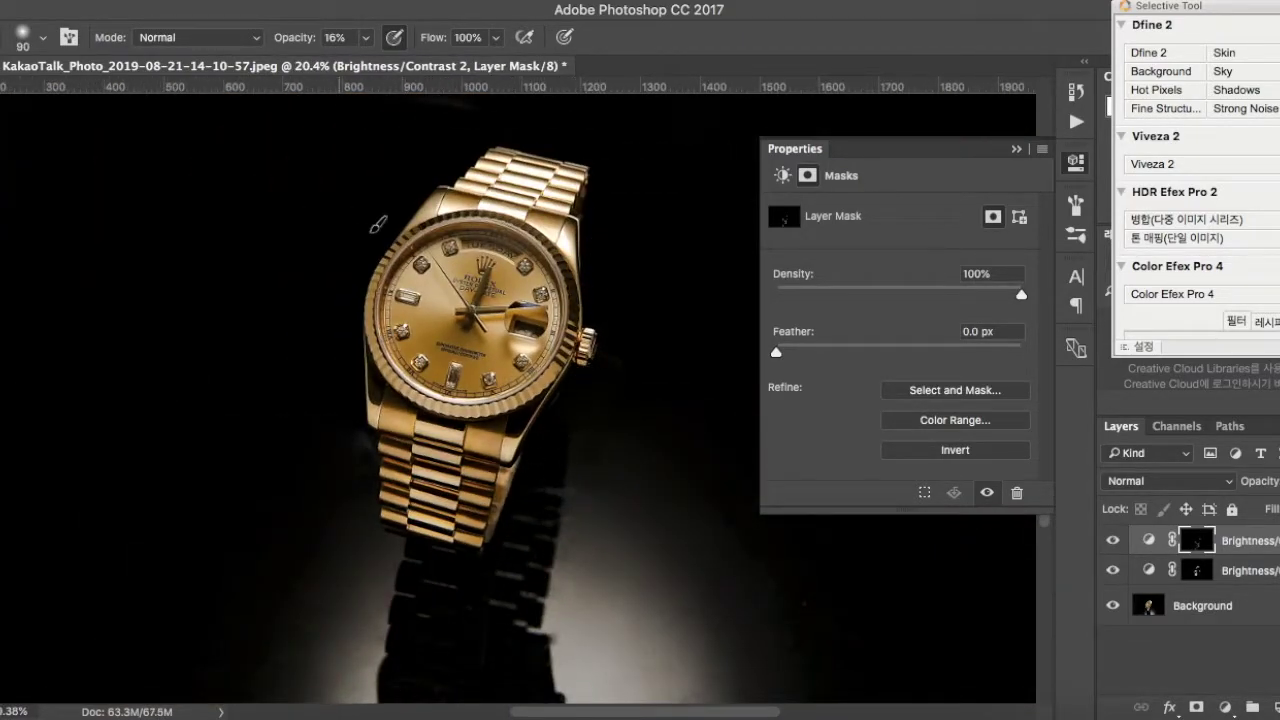
drag(405, 258, 501, 230)
scroll(500, 232, down, 3)
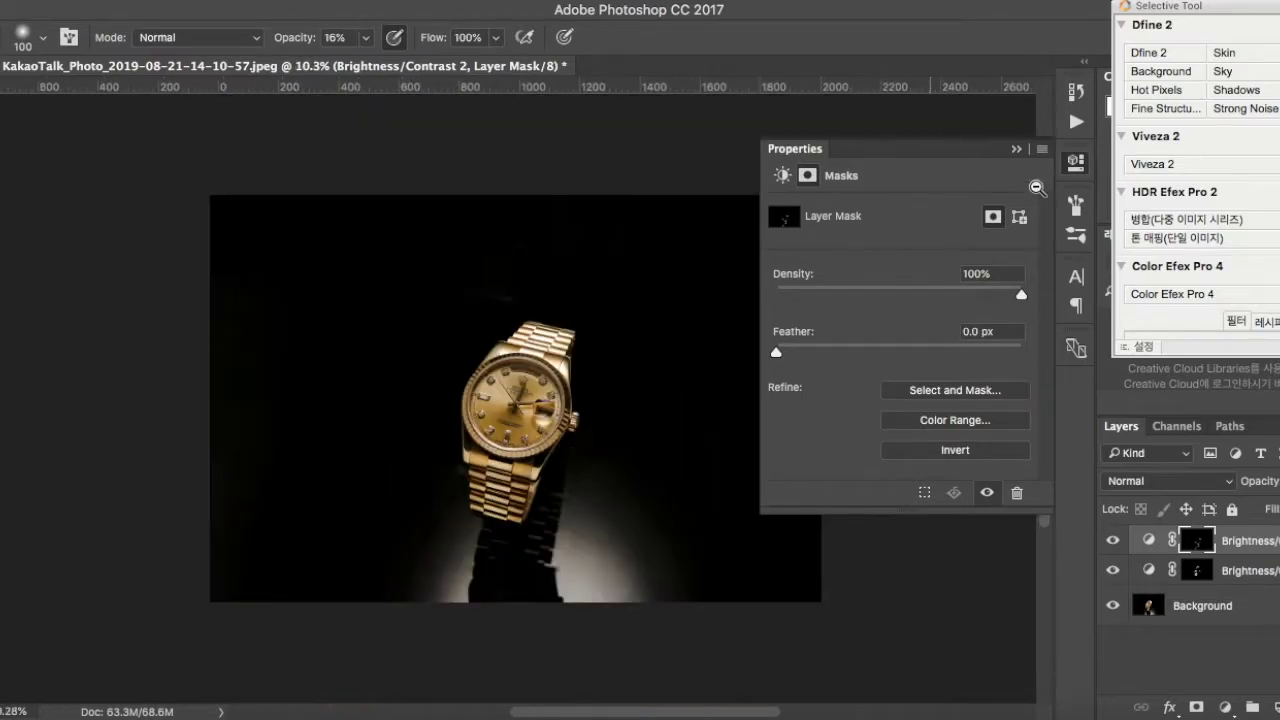
click(1075, 162)
key(])
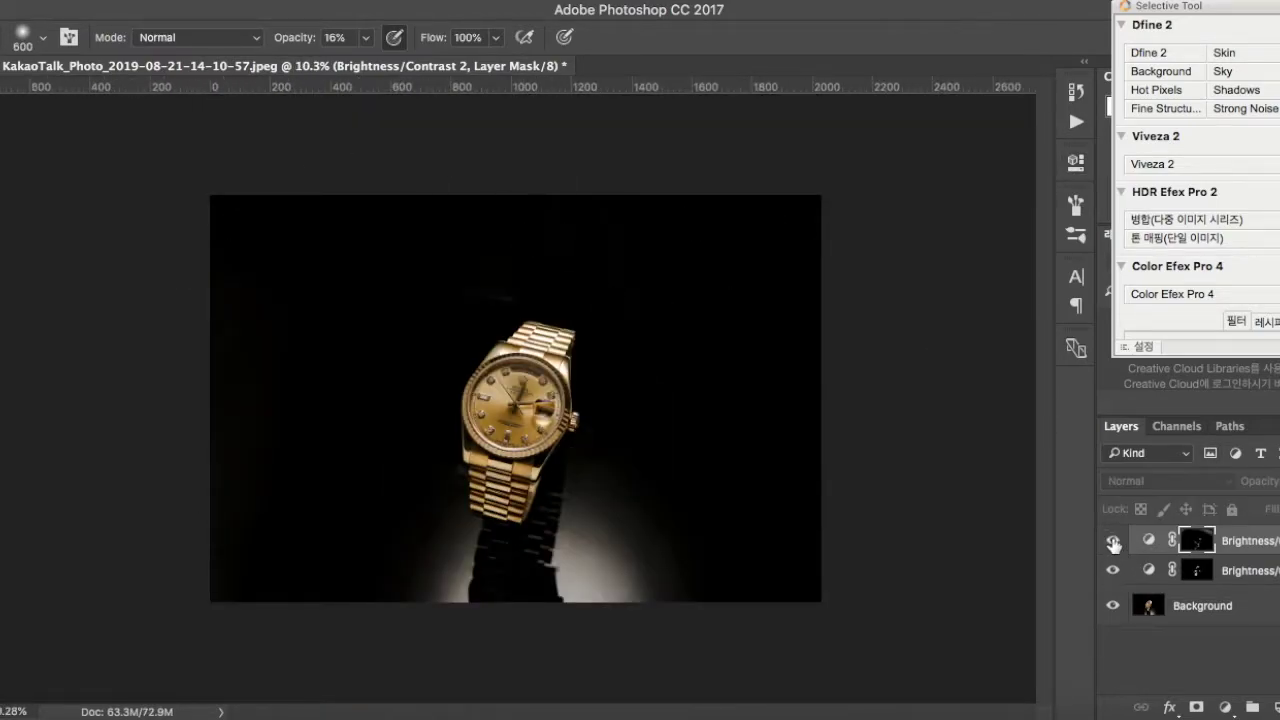
- Convert all three layers into one smart object and apply an Unsharp Mask filter to it
right_click(1216, 606)
click(1117, 564)
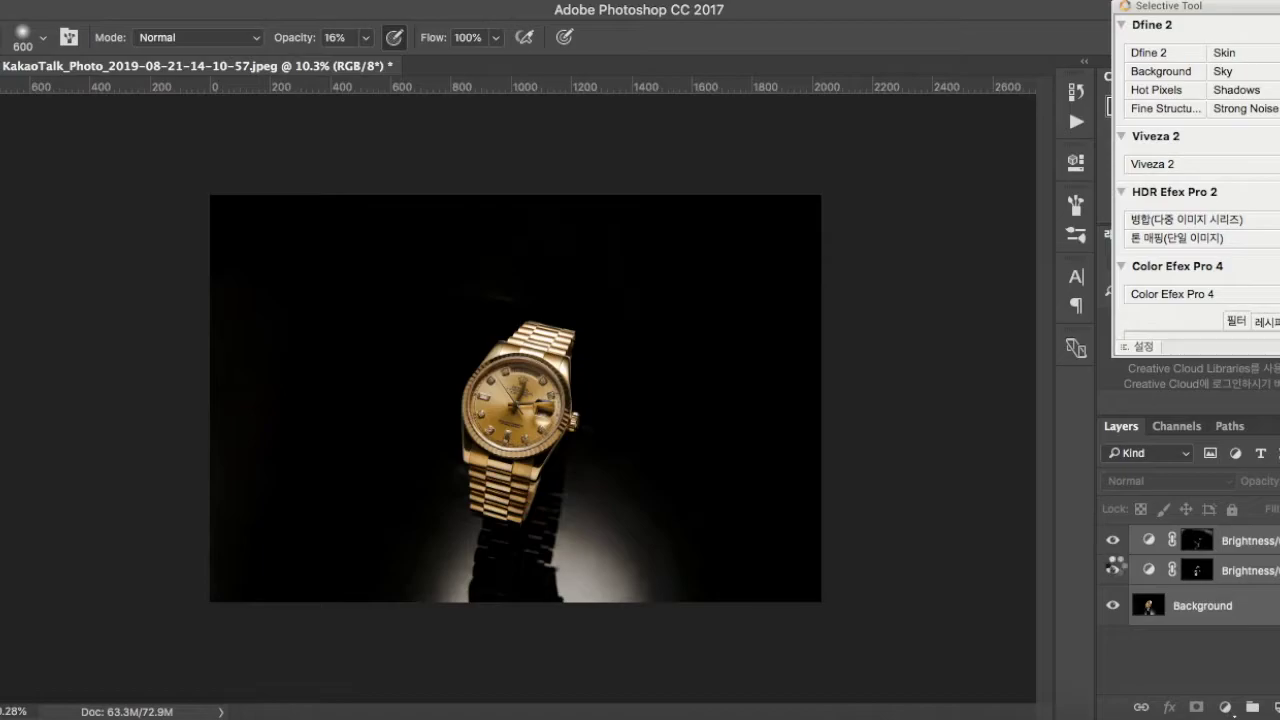
click(440, 3)
mouse_move(630, 347)
click(742, 446)
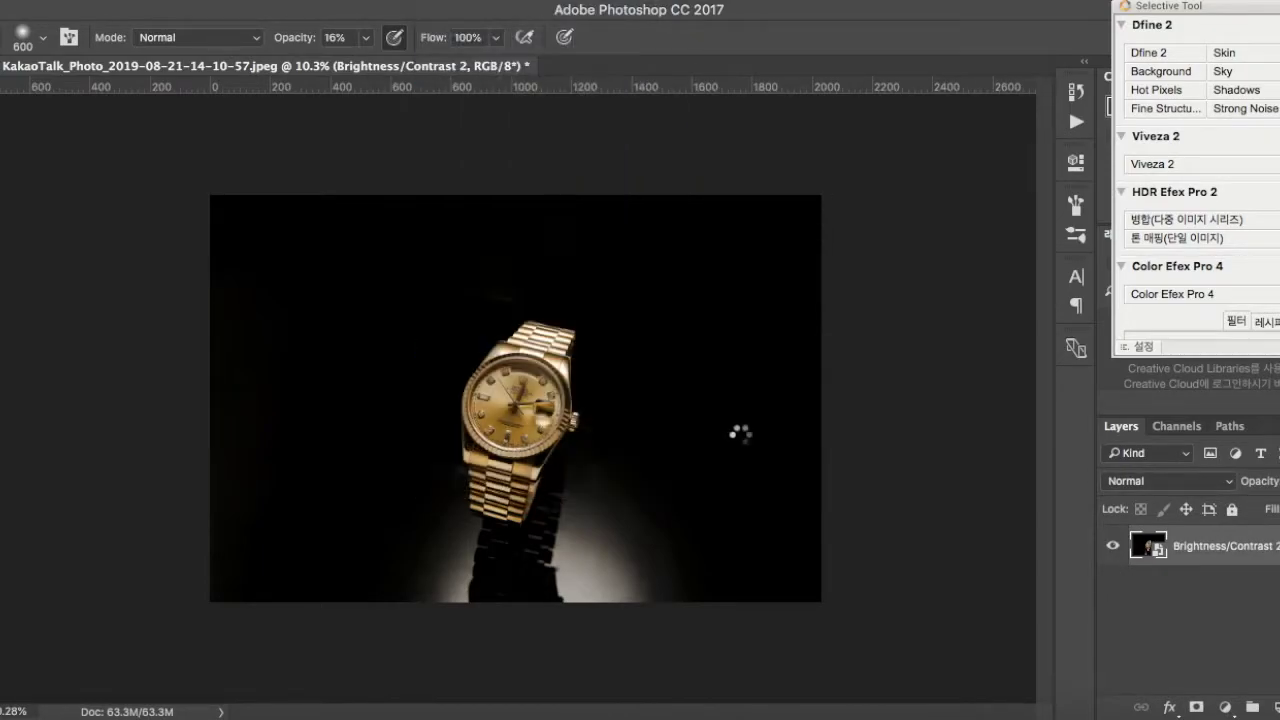
key(Return)
key(super+space)
drag(554, 457, 744, 473)
drag(497, 482, 718, 515)
drag(892, 239, 1197, 555)
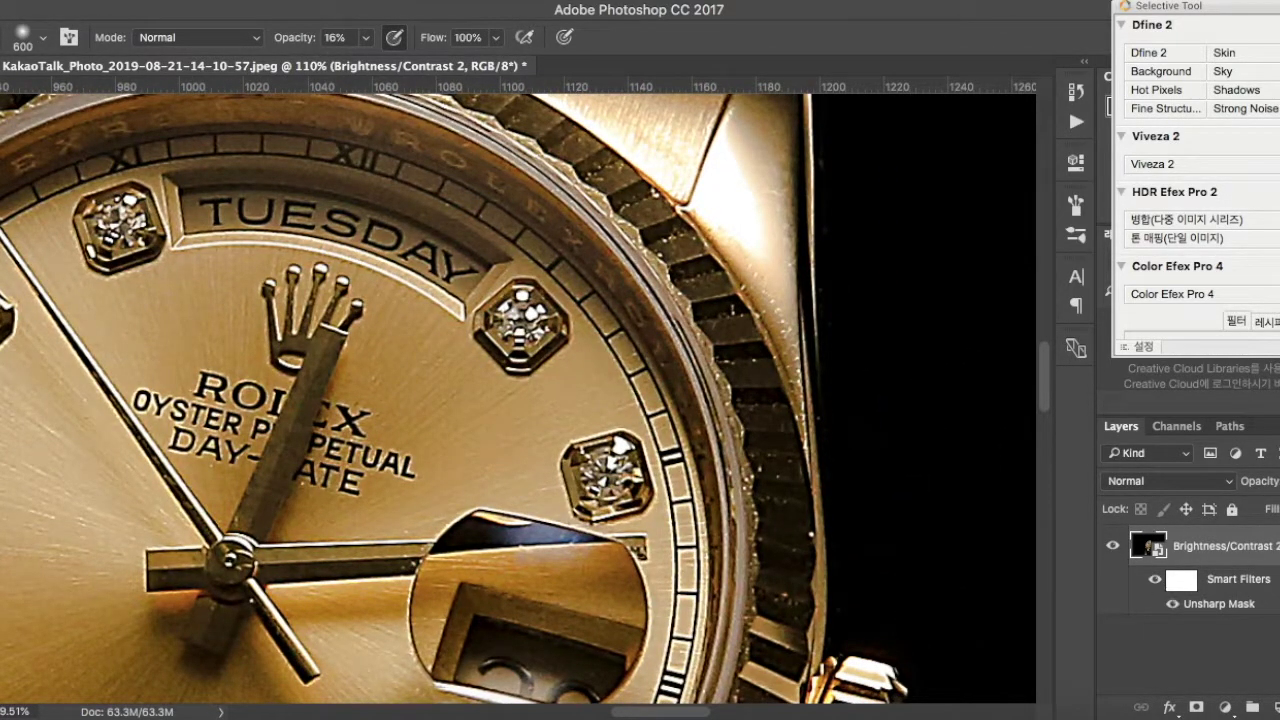
- Open the smart object's contents, make the Background layer active, and hide both Brightness/Contrast layers
key(j)
double_click(1146, 545)
drag(582, 398, 843, 389)
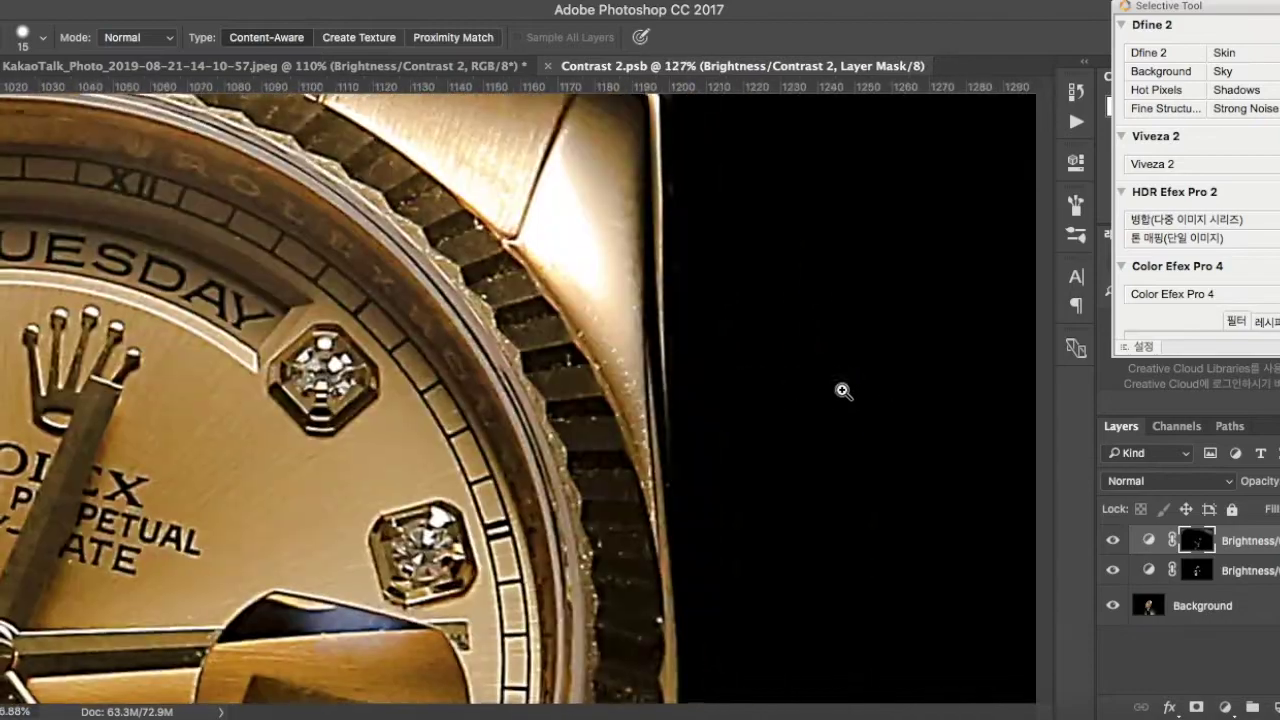
click(1149, 610)
drag(1112, 541, 1112, 570)
- Heal the bright specks along the upper-right fluted bezel and the adjoining lug edge with a 10 px Spot Healing Brush
drag(630, 425, 760, 428)
click(550, 318)
click(597, 390)
click(539, 279)
drag(628, 441, 633, 319)
click(630, 318)
click(641, 381)
click(650, 427)
click(650, 400)
click(569, 249)
click(509, 185)
drag(500, 253, 514, 251)
scroll(490, 400, down, 5)
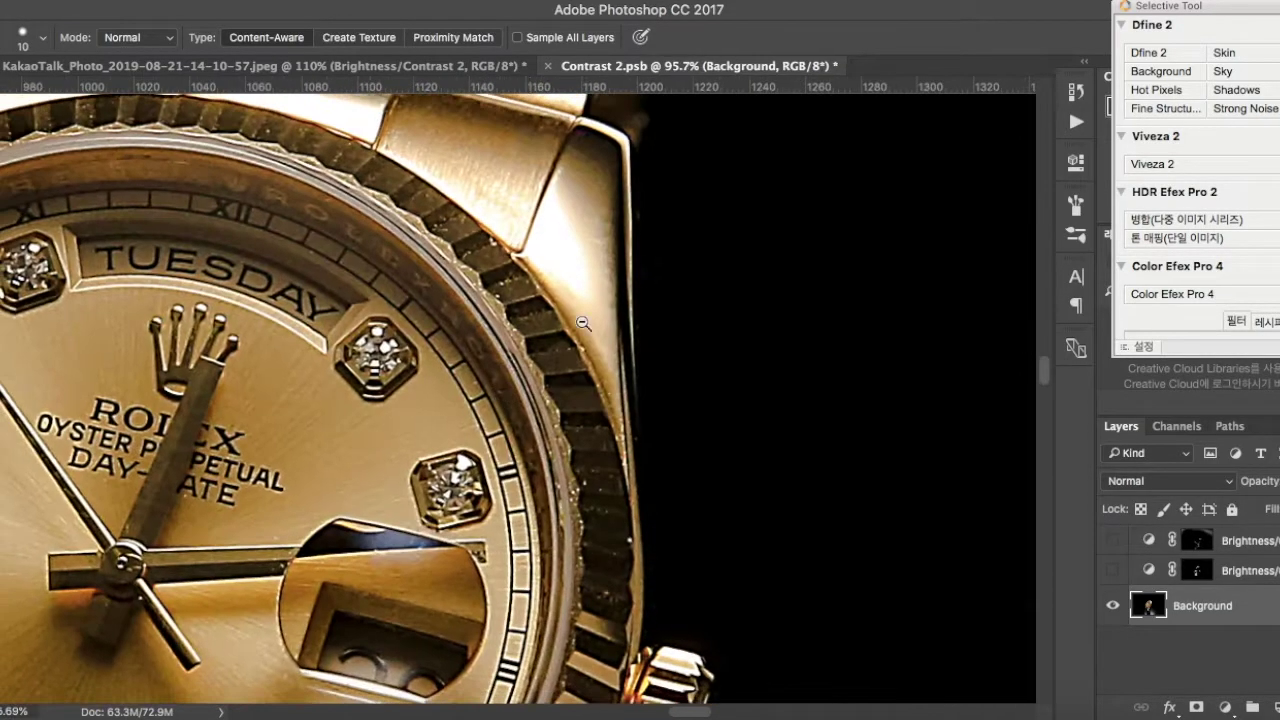
- Clean the small specks on the dark flutes of the upper-right bezel at close magnification
scroll(466, 230, up, 6)
scroll(337, 270, up, 1)
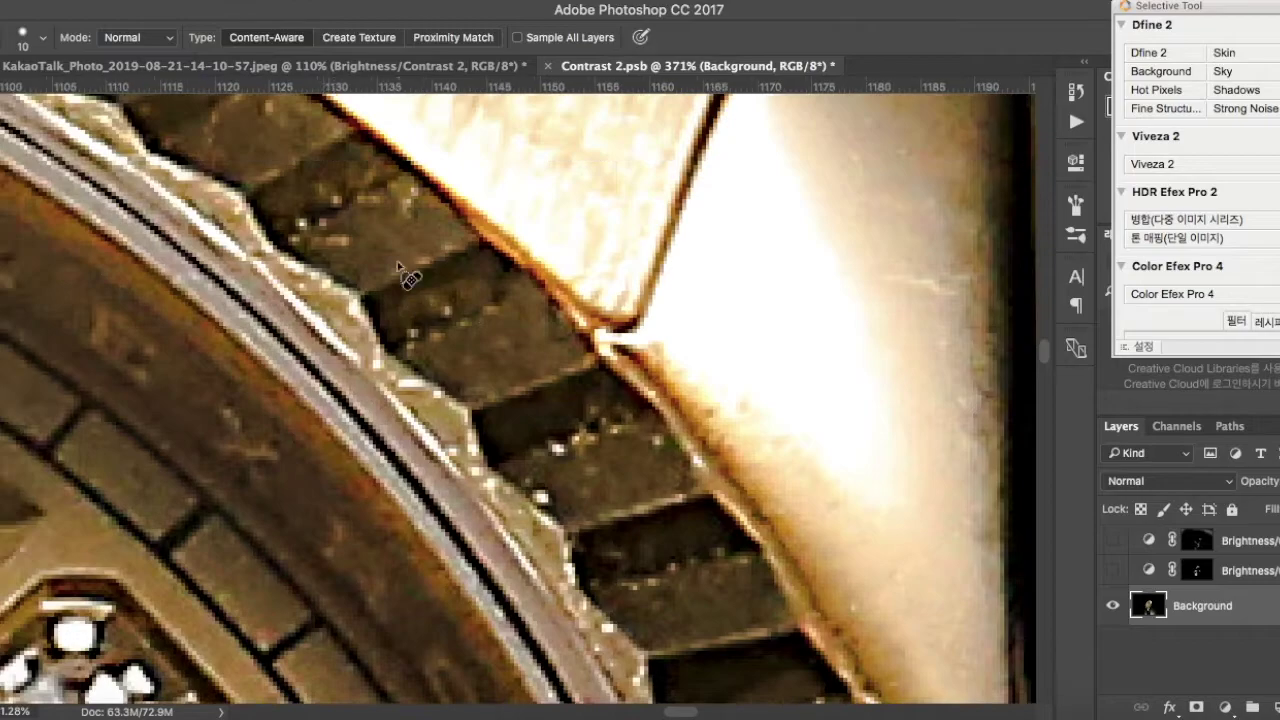
scroll(423, 214, up, 3)
scroll(556, 236, down, 4)
scroll(566, 434, up, 5)
drag(636, 505, 617, 248)
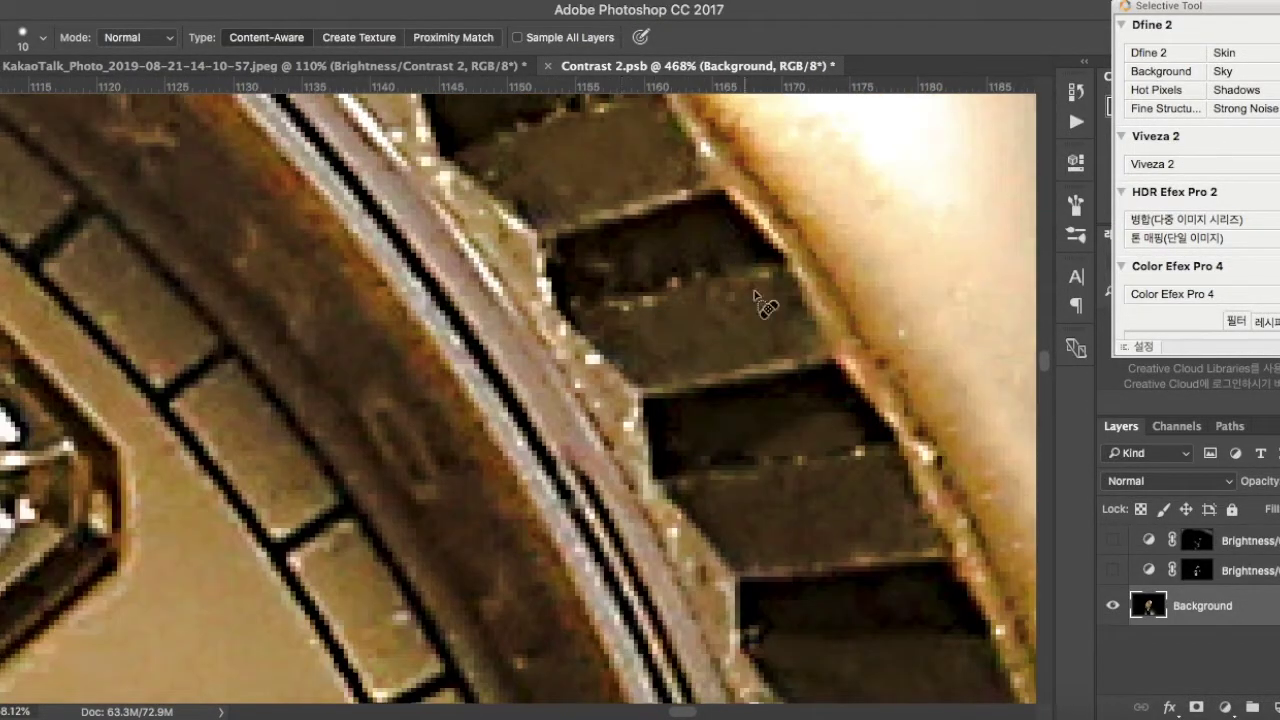
key(b)
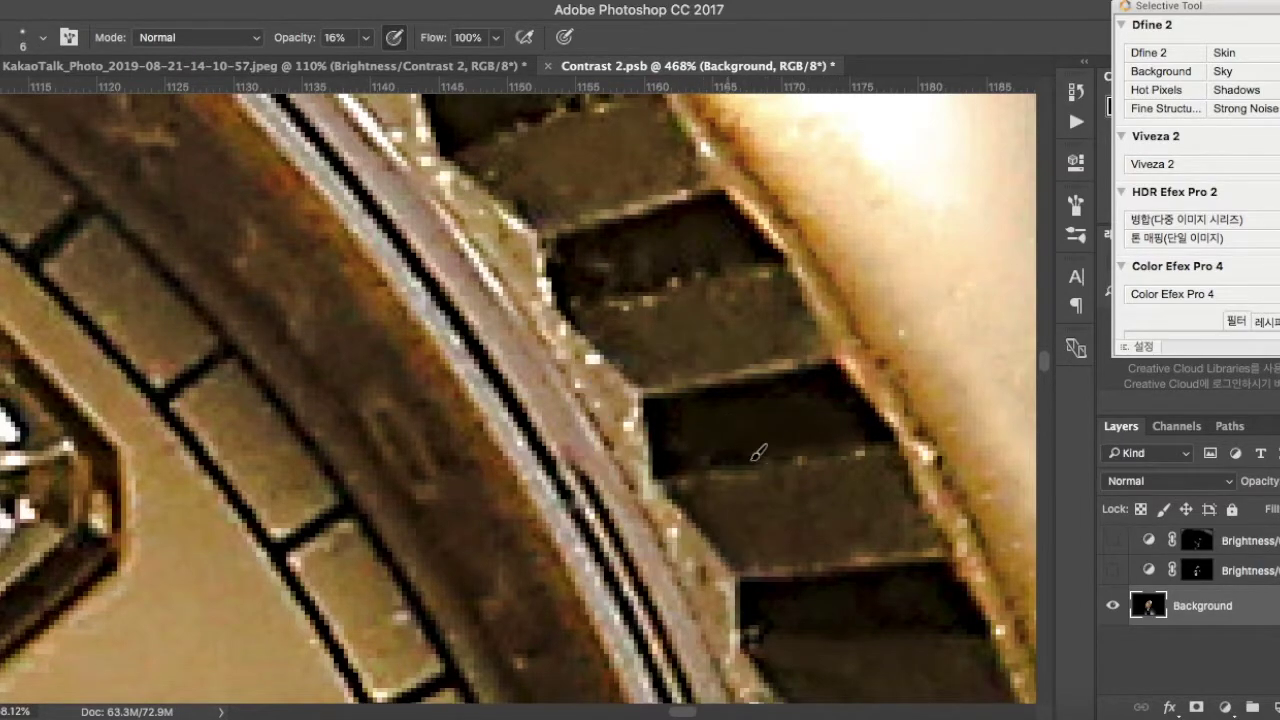
scroll(657, 366, down, 2)
key(j)
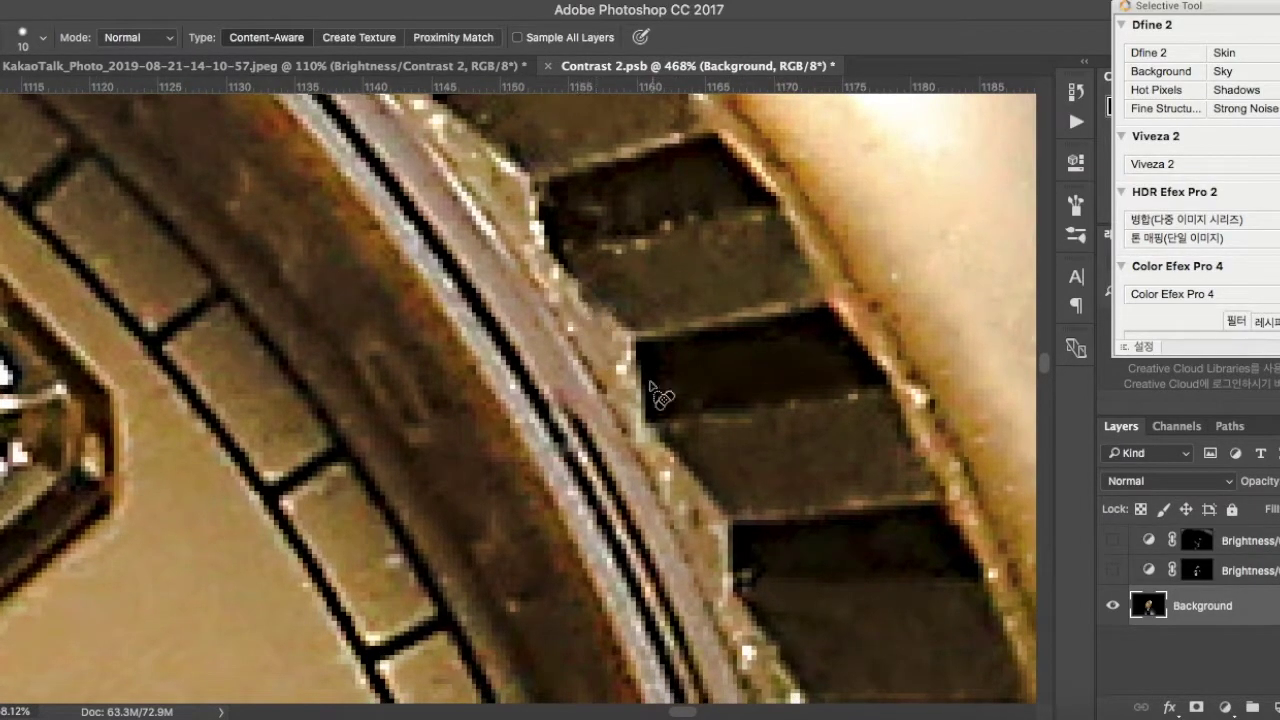
scroll(656, 336, down, 5)
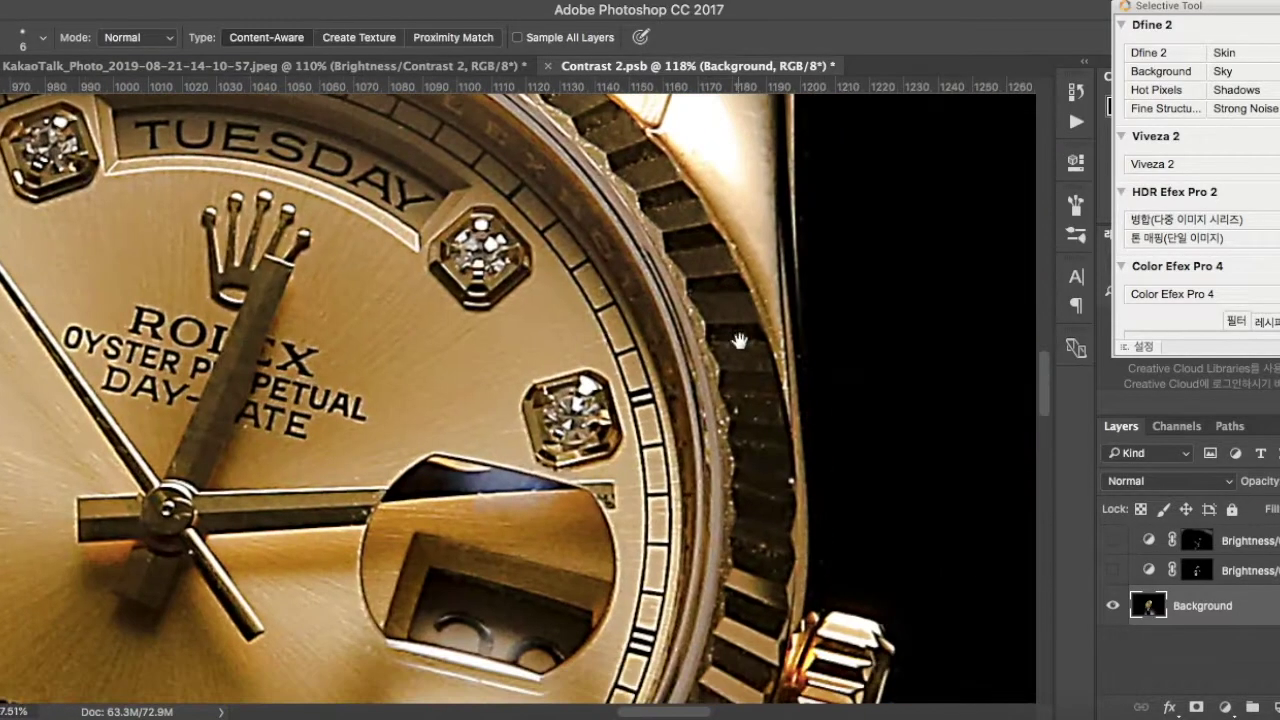
- Heal the specks along the bezel's jagged inner edge beside the 2 o'clock diamond marker with a 6 px Spot Healing Brush
scroll(730, 390, up, 5)
click(711, 364)
click(779, 383)
click(750, 308)
click(680, 309)
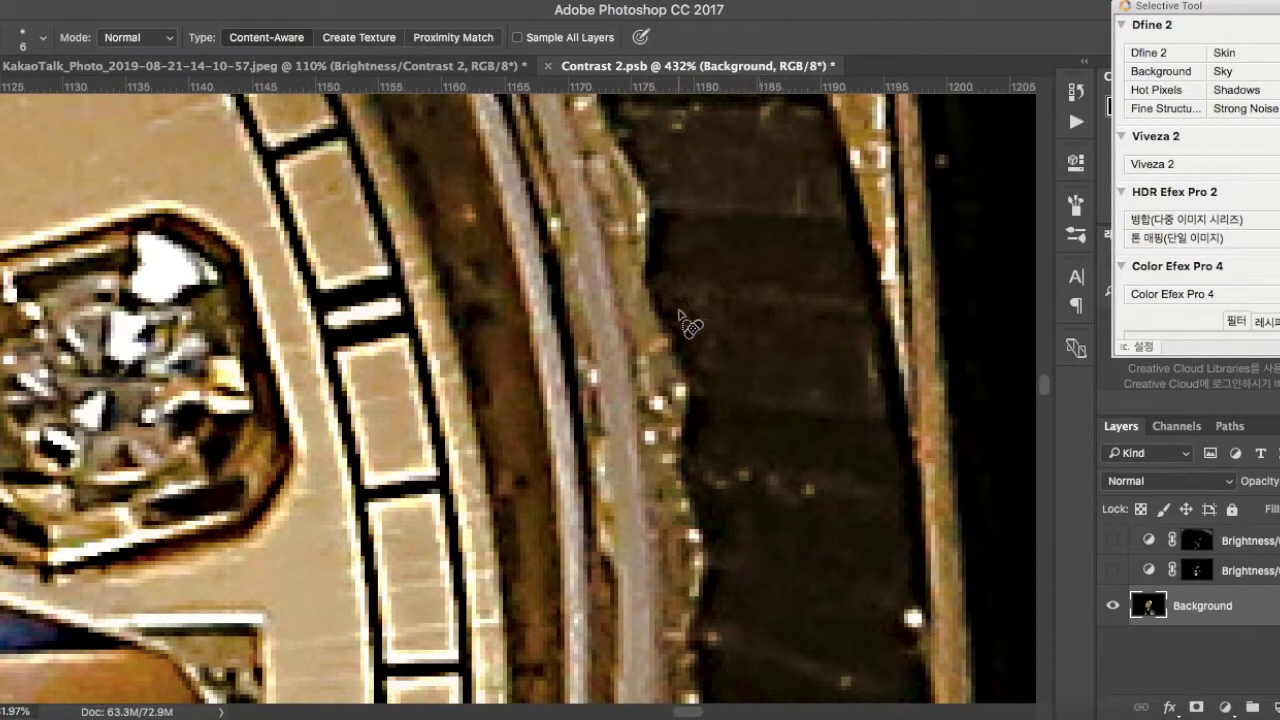
drag(664, 388, 690, 598)
scroll(940, 443, down, 4)
drag(692, 500, 694, 548)
scroll(686, 466, up, 5)
drag(652, 242, 658, 293)
drag(684, 342, 718, 530)
scroll(728, 400, down, 8)
scroll(749, 400, up, 6)
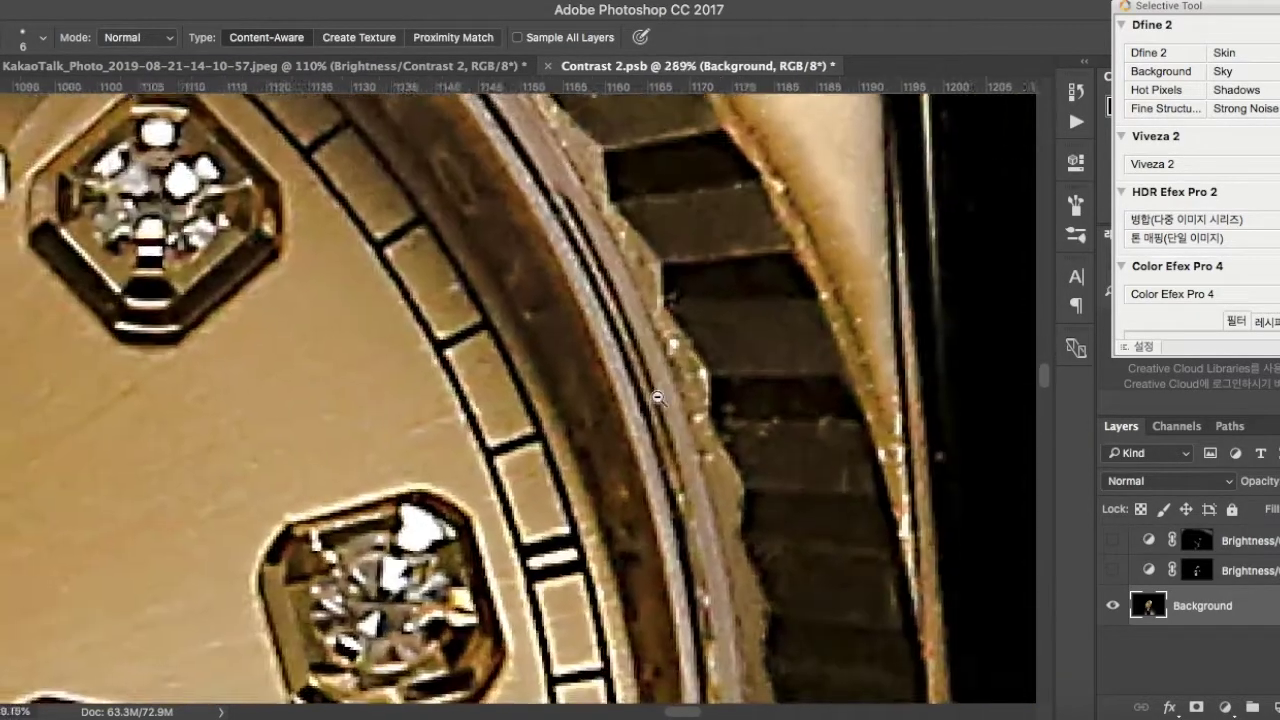
- Smooth the remaining specks on the bezel's inner edge, from the upper-right flutes down to beside the date window
scroll(749, 452, down, 4)
scroll(725, 500, up, 5)
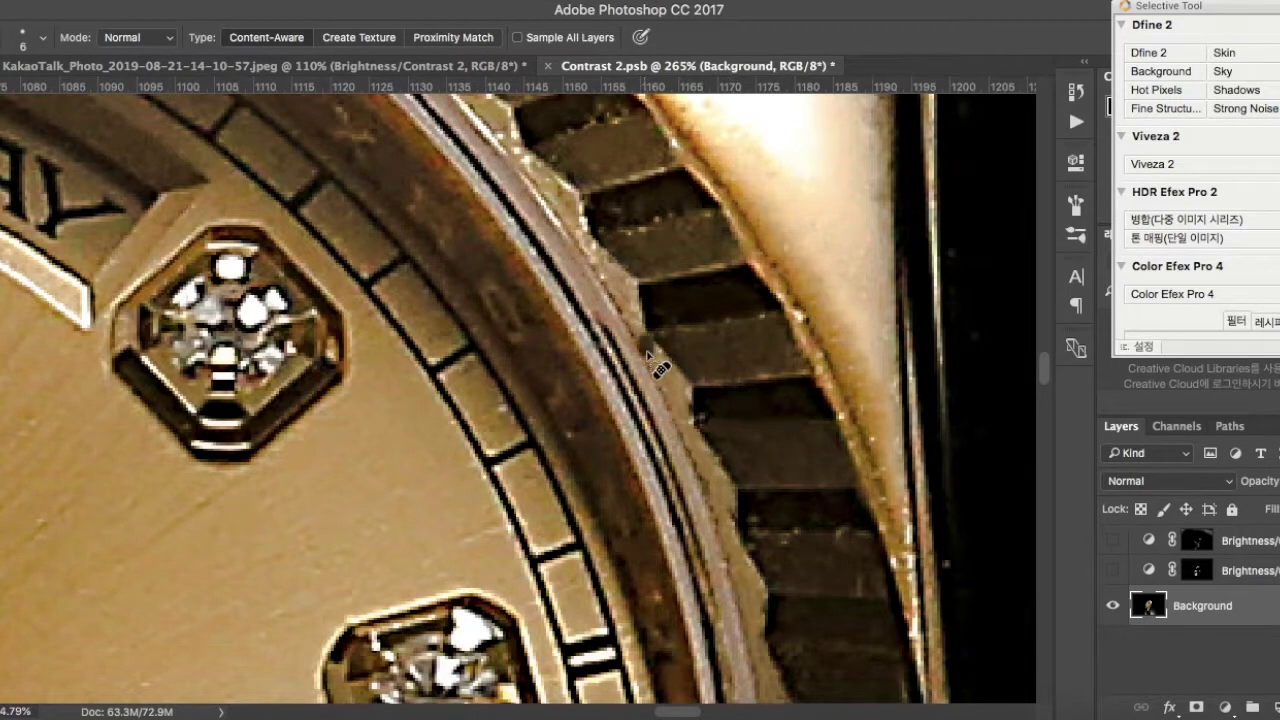
scroll(655, 358, up, 3)
scroll(680, 380, left, 2)
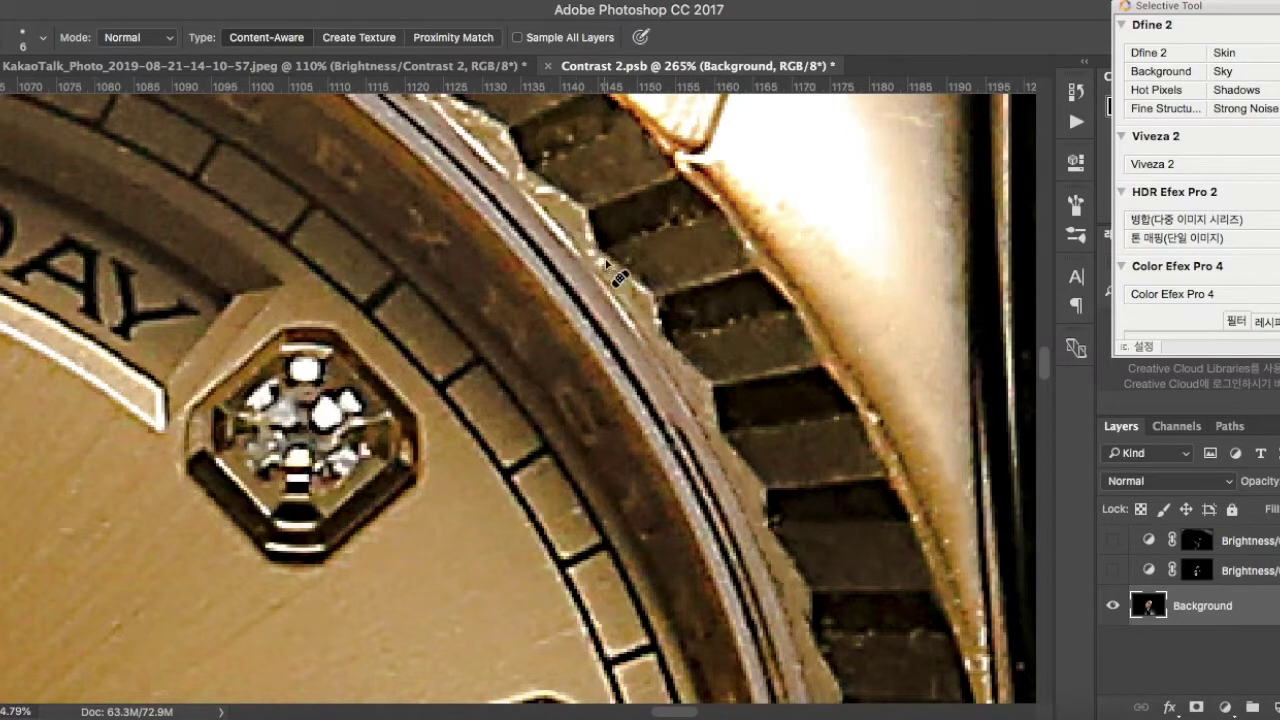
scroll(614, 281, up, 3)
scroll(614, 281, left, 3)
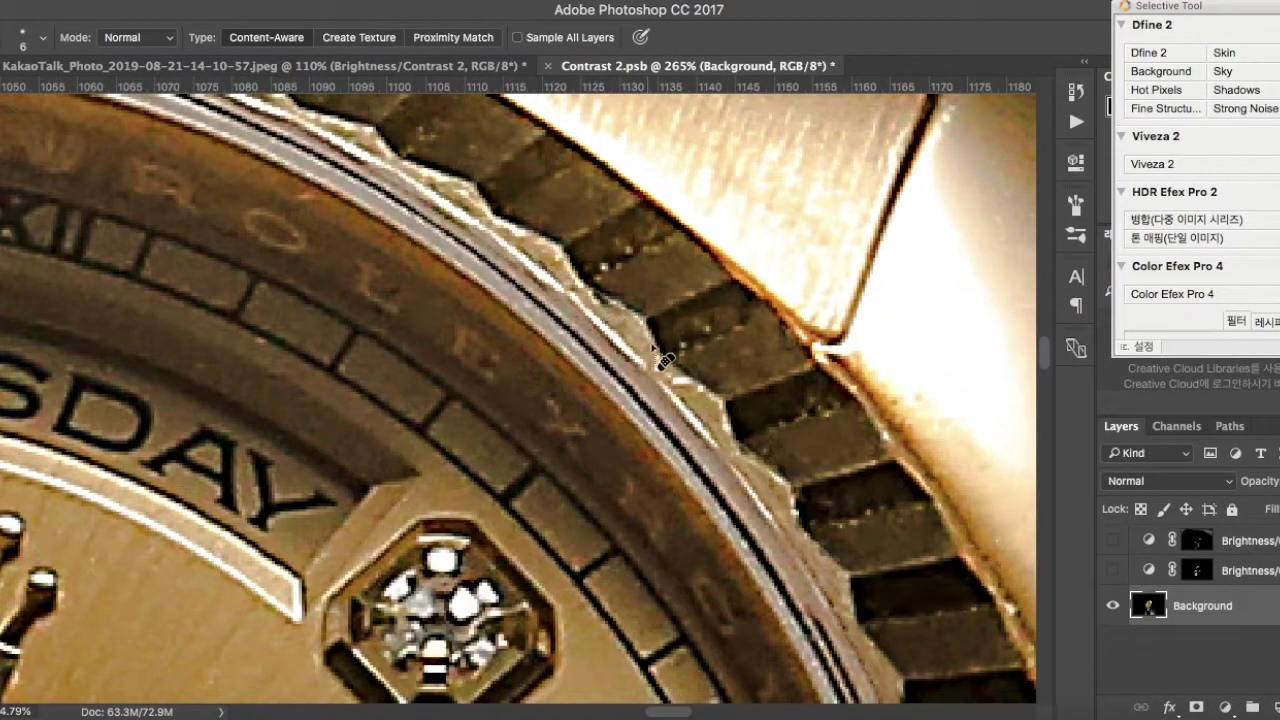
drag(756, 440, 650, 407)
drag(598, 308, 462, 308)
mouse_move(650, 482)
mouse_down()
mouse_move(808, 485)
mouse_move(830, 515)
mouse_up()
click(770, 485)
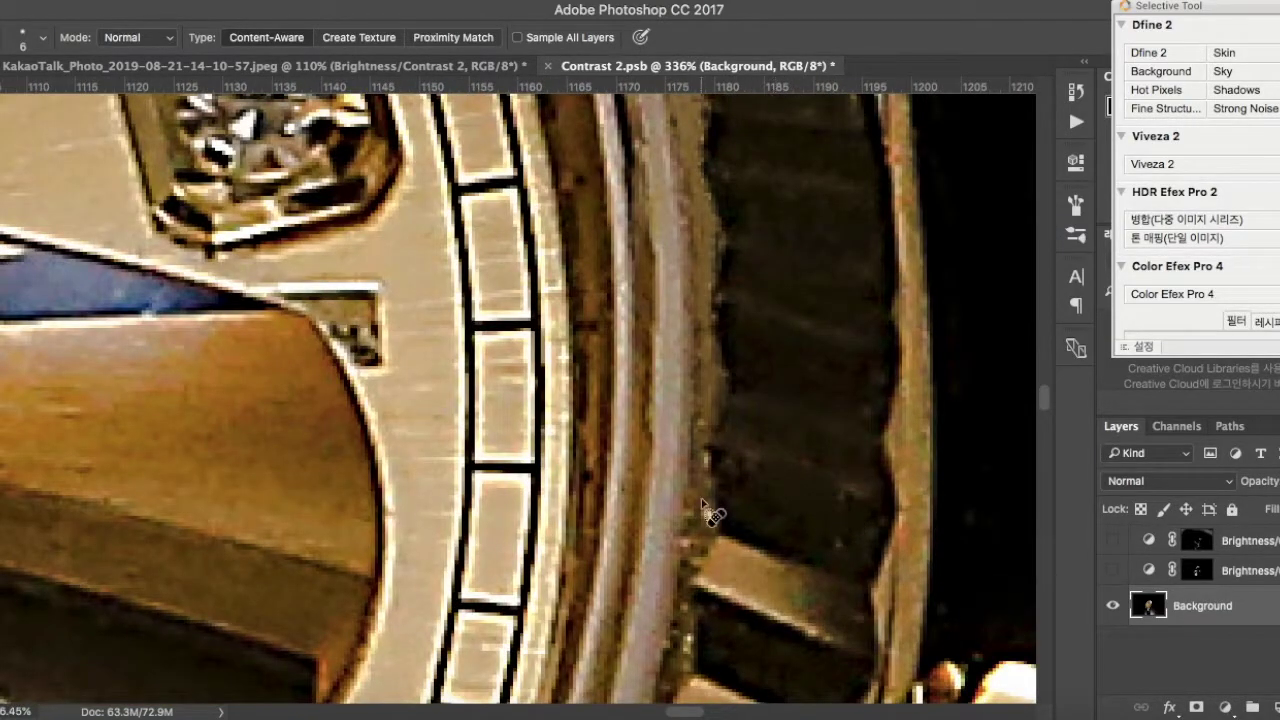
- Toggle the two Brightness/Contrast layers on and off and examine the retouched bezel in the whole image
scroll(703, 506, down, 8)
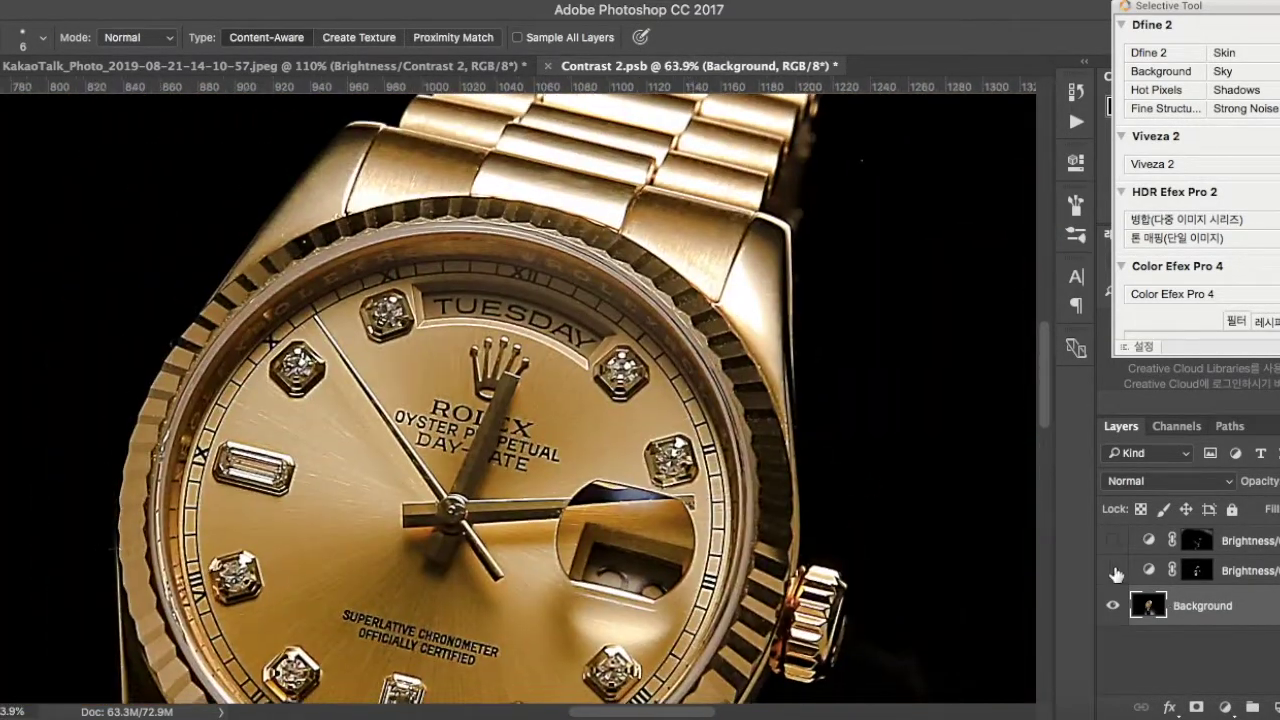
click(1113, 570)
click(1113, 541)
drag(1113, 541, 1113, 570)
drag(293, 261, 407, 141)
drag(590, 365, 274, 372)
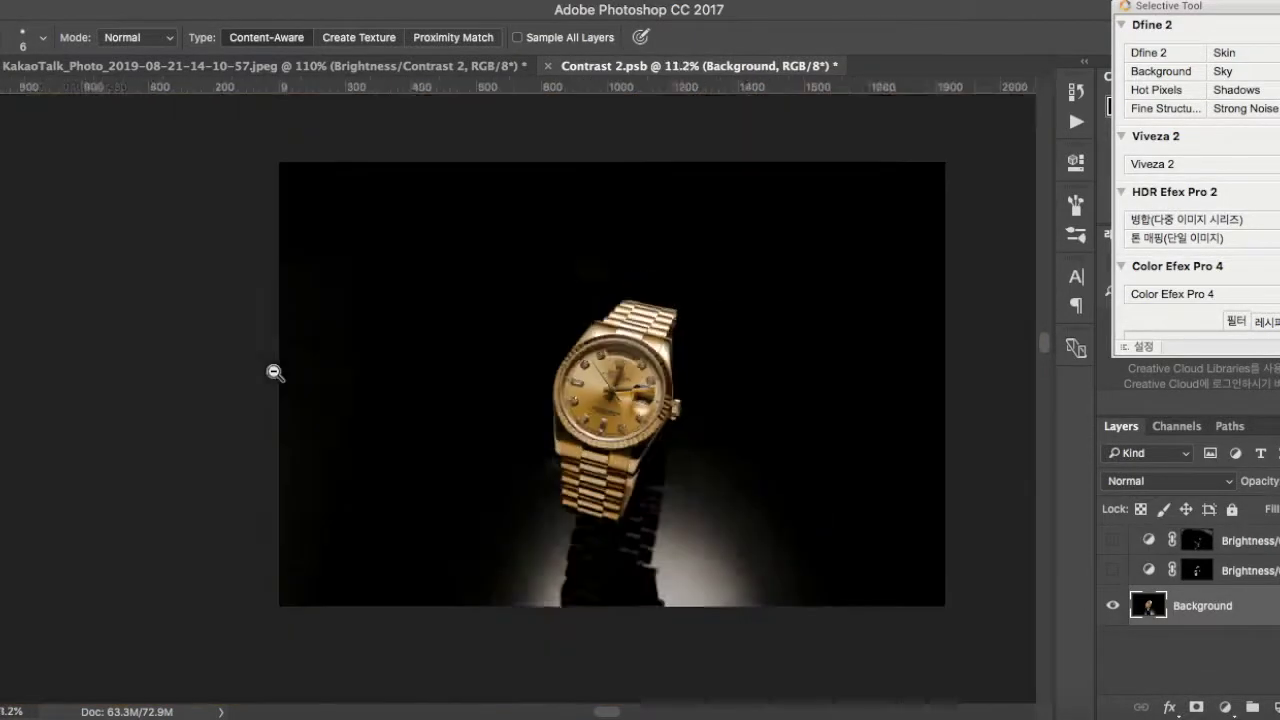
scroll(275, 372, up, 10)
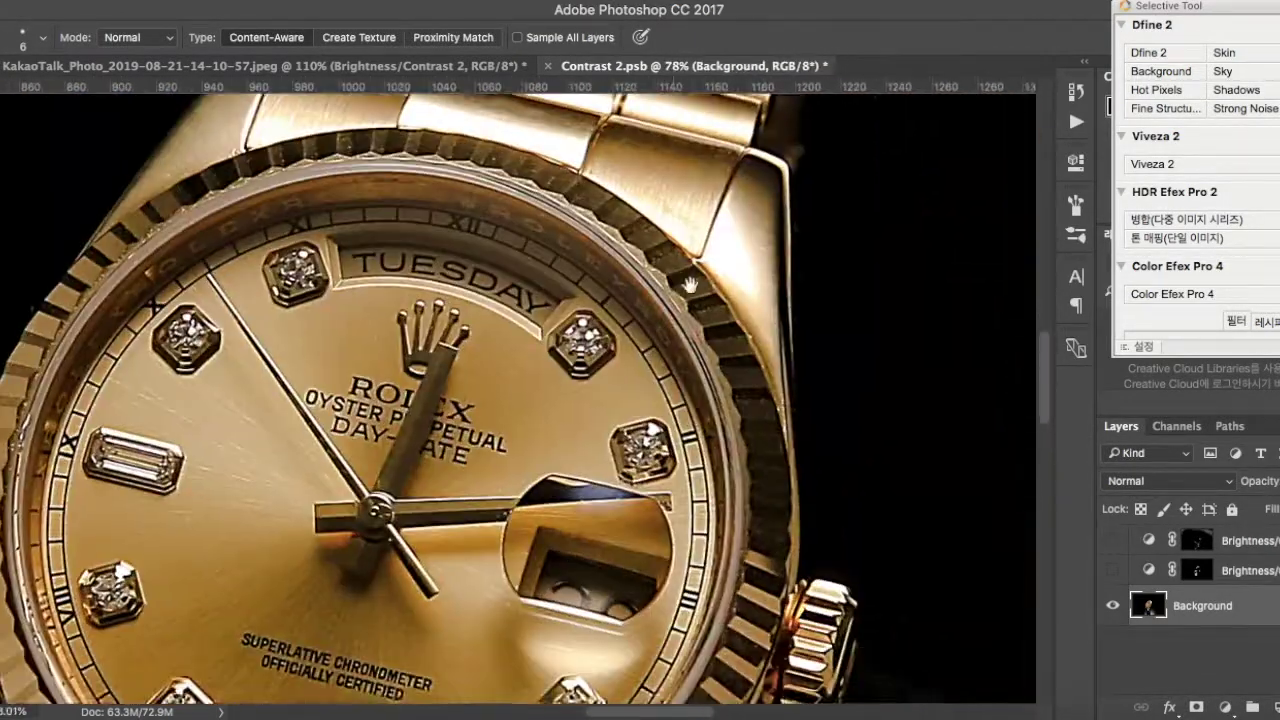
- Show both Brightness/Contrast layers again and brush the Brightness/Contrast 1 mask at 16% opacity along the bezel beside the crown
drag(690, 285, 686, 297)
click(1113, 570)
click(1113, 541)
click(1111, 570)
click(1111, 570)
click(1196, 571)
key(b)
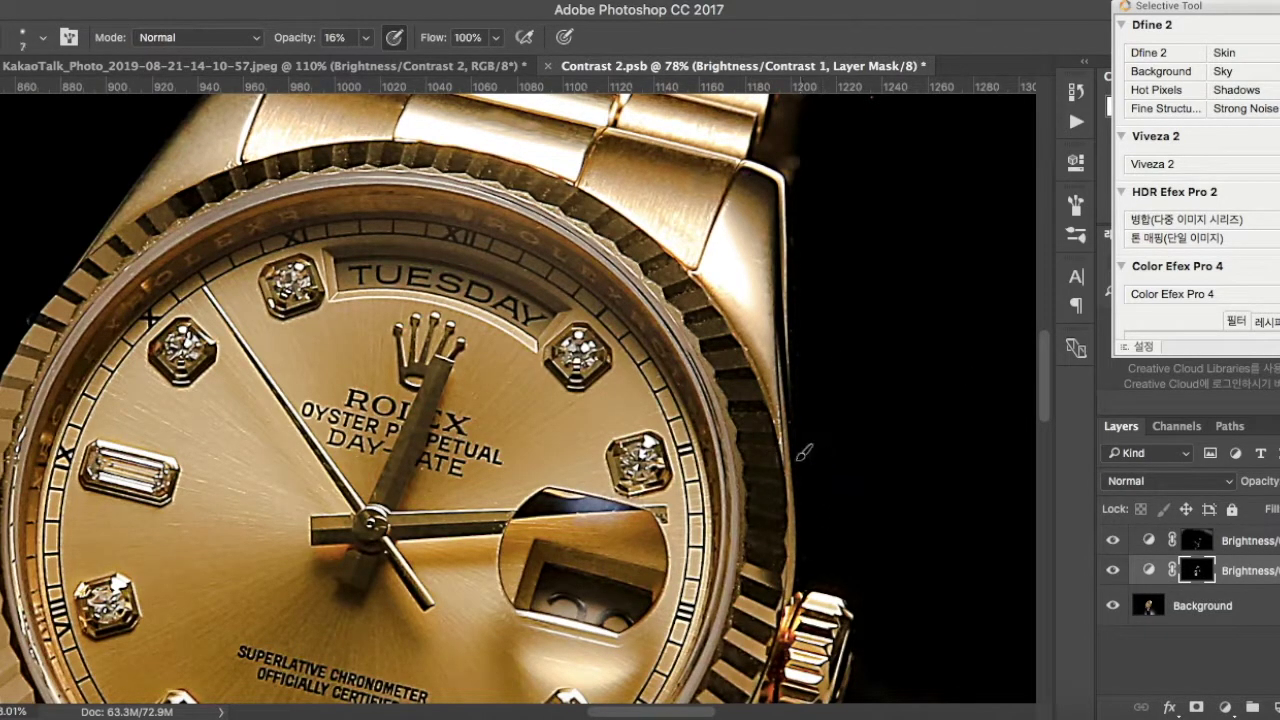
drag(788, 500, 596, 533)
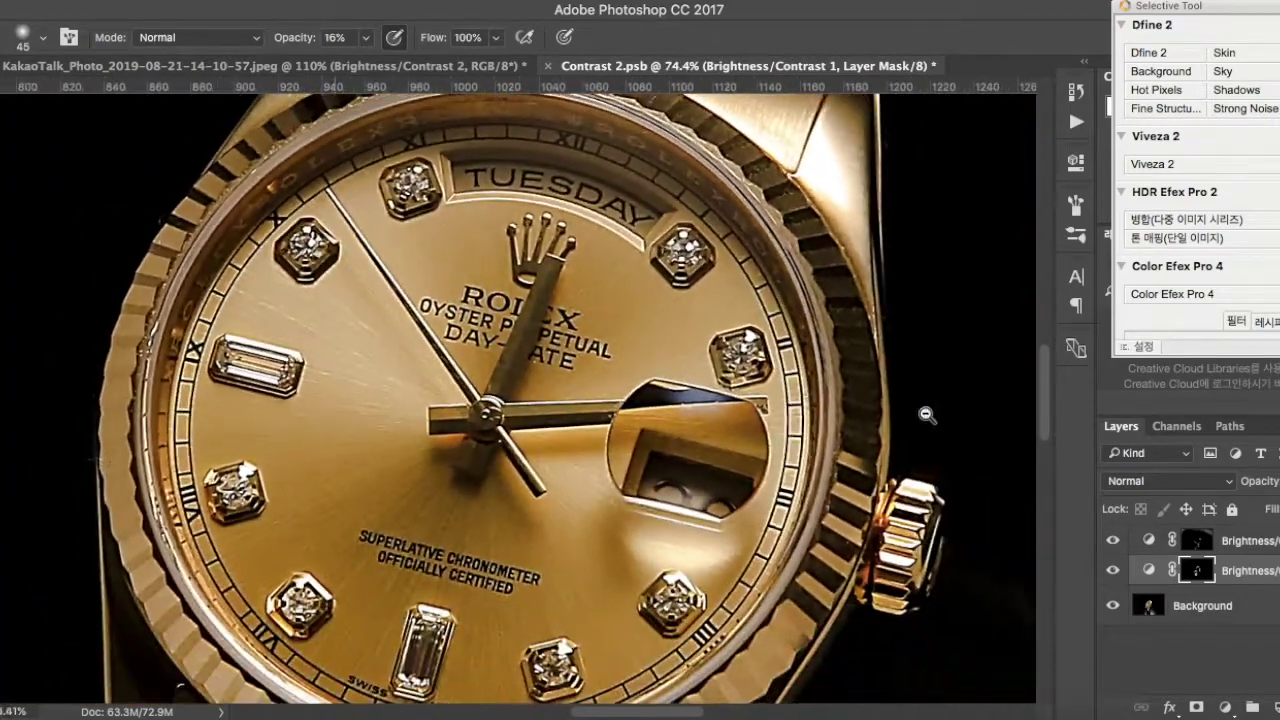
- Save and close the Contrast 2.psb smart object, returning to the main watch photo
key(super+s)
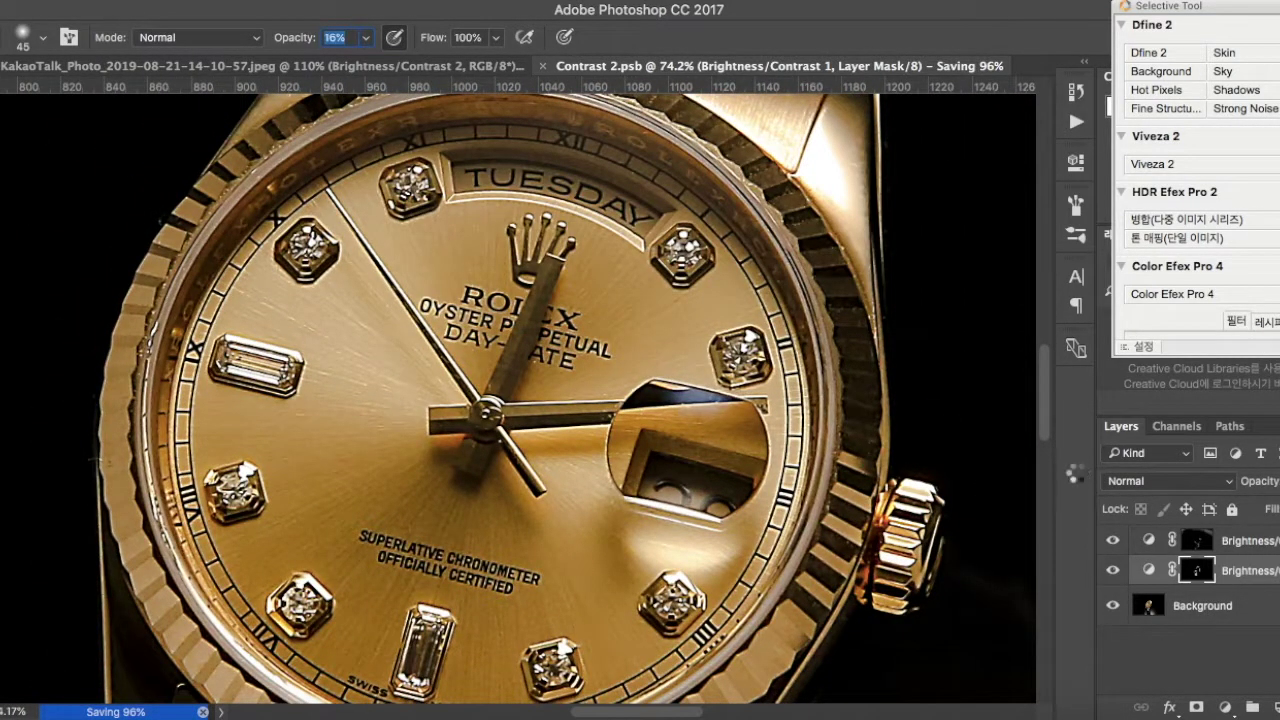
key(super+w)
drag(780, 372, 600, 372)
drag(843, 537, 578, 408)
- Stamp the visible layers into a new layer and apply Color Efex Pro 4's Detail Extractor at 10%, with contrast 6% and saturation 6%
key(shift+alt+super+e)
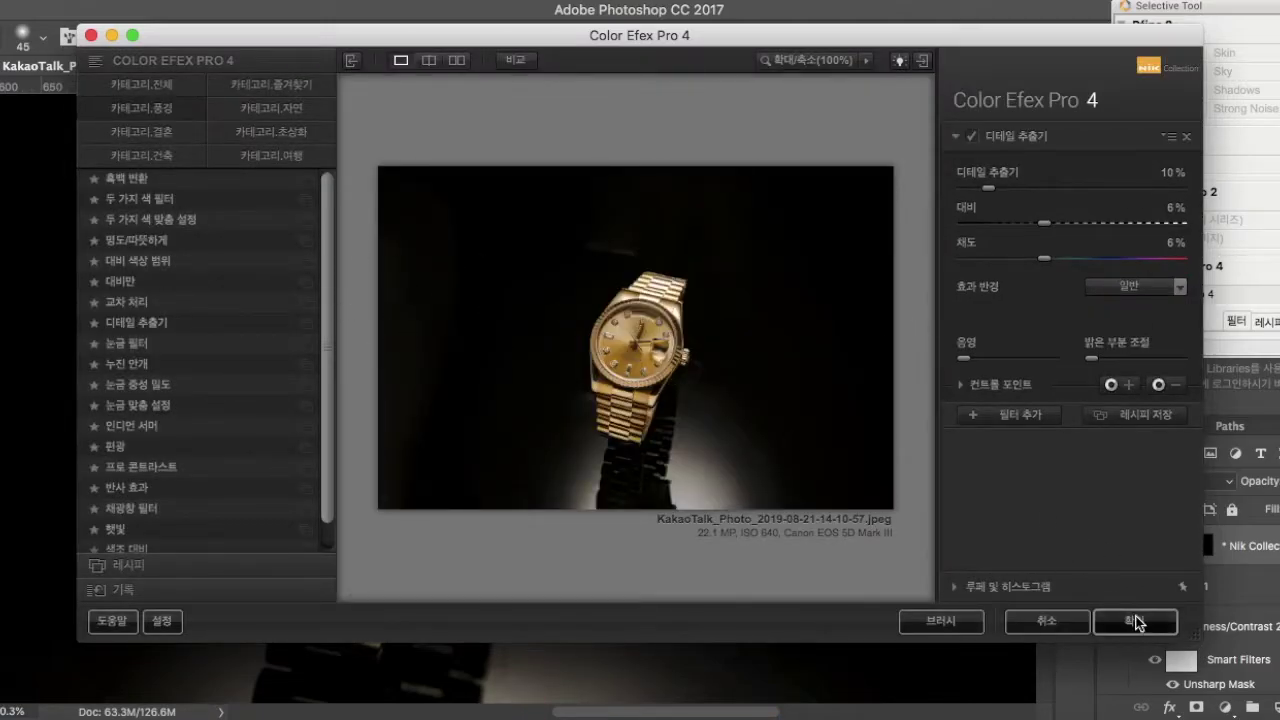
click(140, 240)
click(1133, 621)
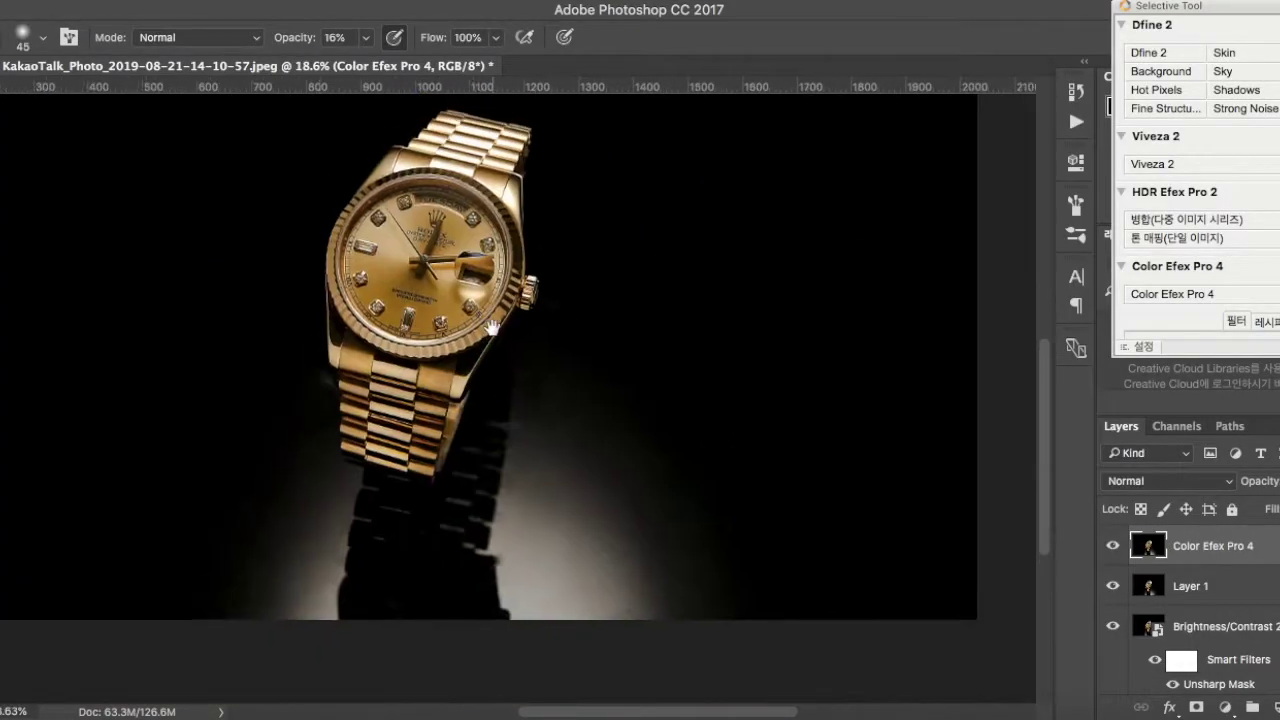
- Compare the retouch with the original photo using the opening history snapshot, and return to the retouched state
click(1076, 91)
click(962, 104)
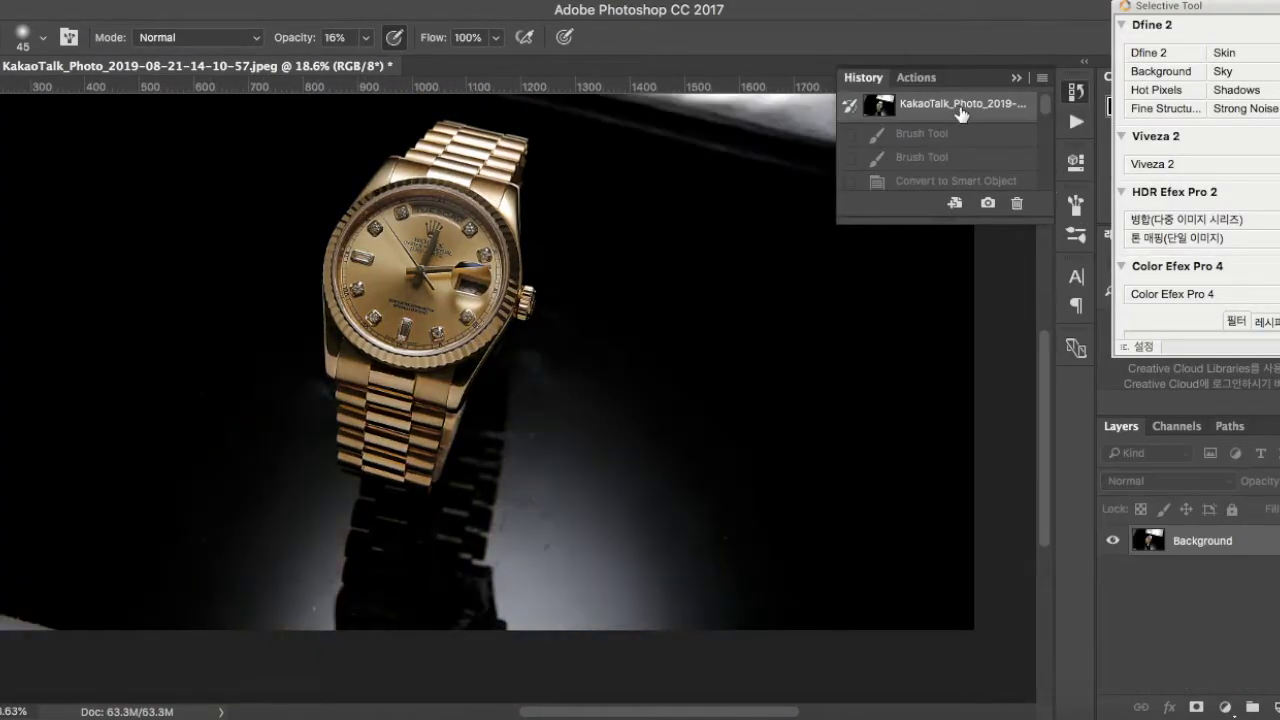
drag(438, 501, 495, 478)
drag(410, 462, 383, 450)
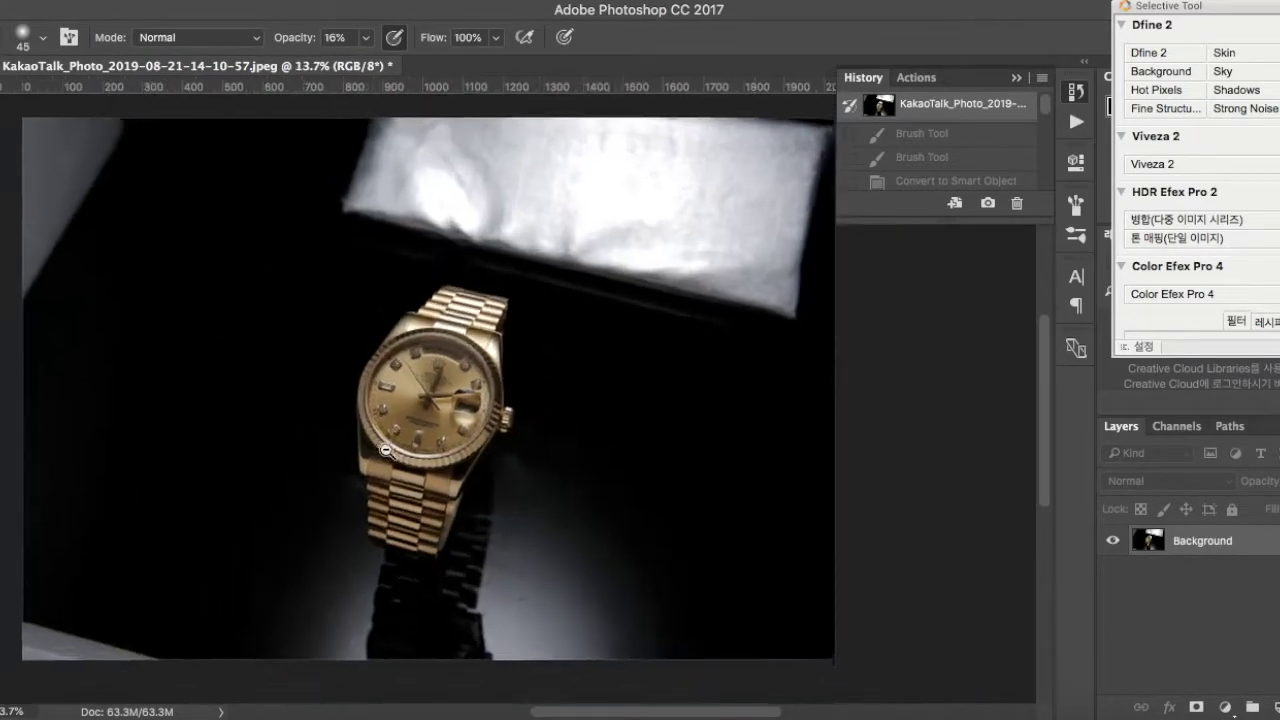
key(super+0)
key(super+z)
- Examine the retouched dial, date window, bezel and crown at close magnification, and the watch with its reflection as a whole
scroll(555, 425, up, 5)
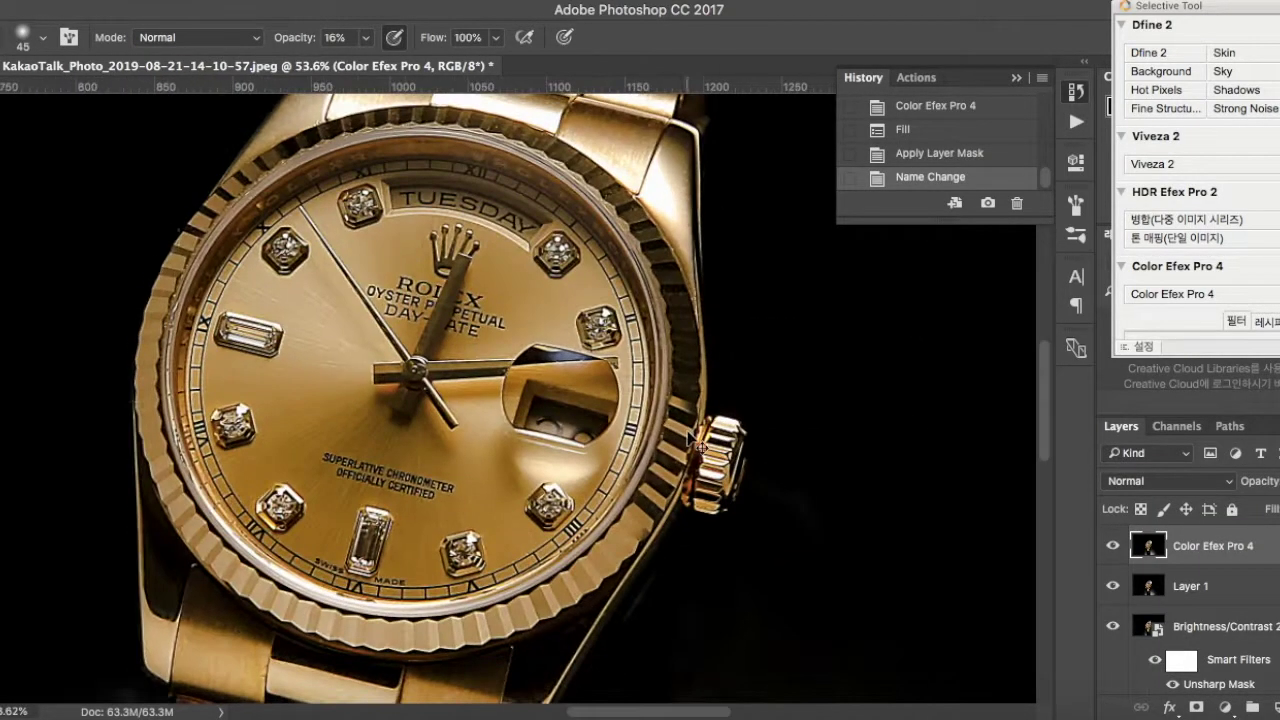
key(ctrl+z)
key(ctrl+z)
scroll(620, 390, up, 5)
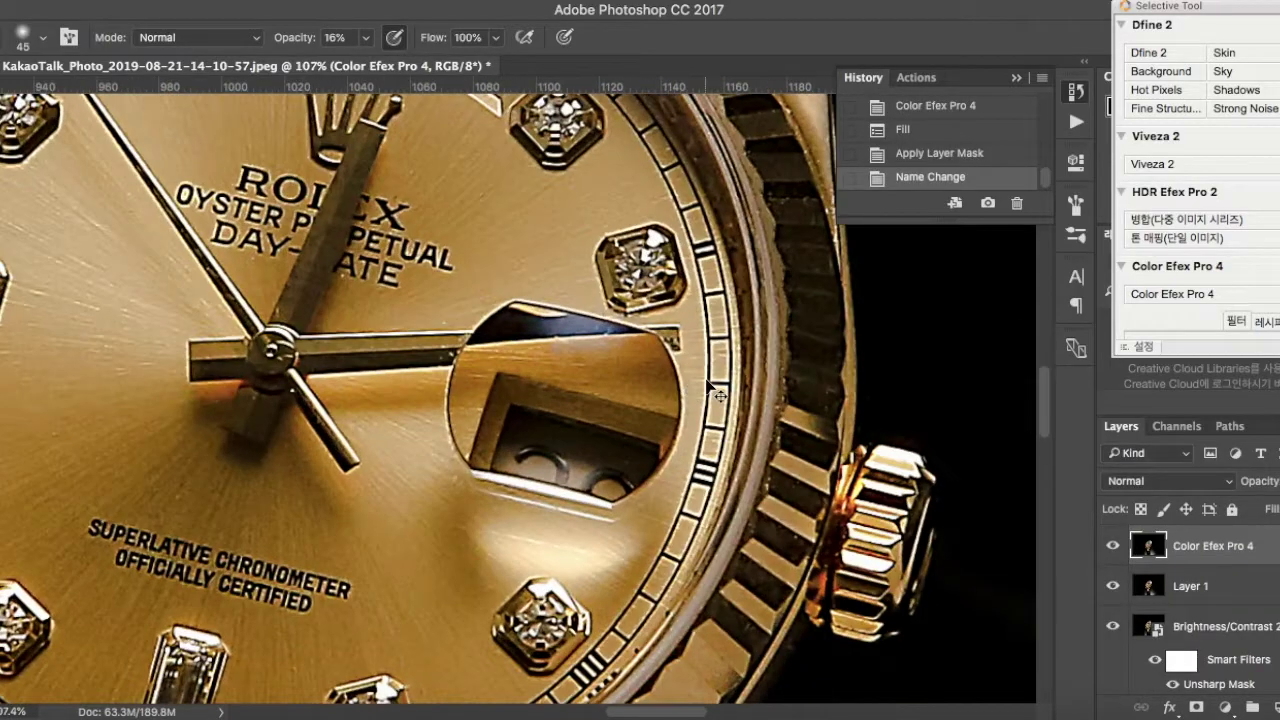
scroll(620, 390, down, 5)
drag(620, 390, 545, 390)
drag(623, 290, 605, 442)
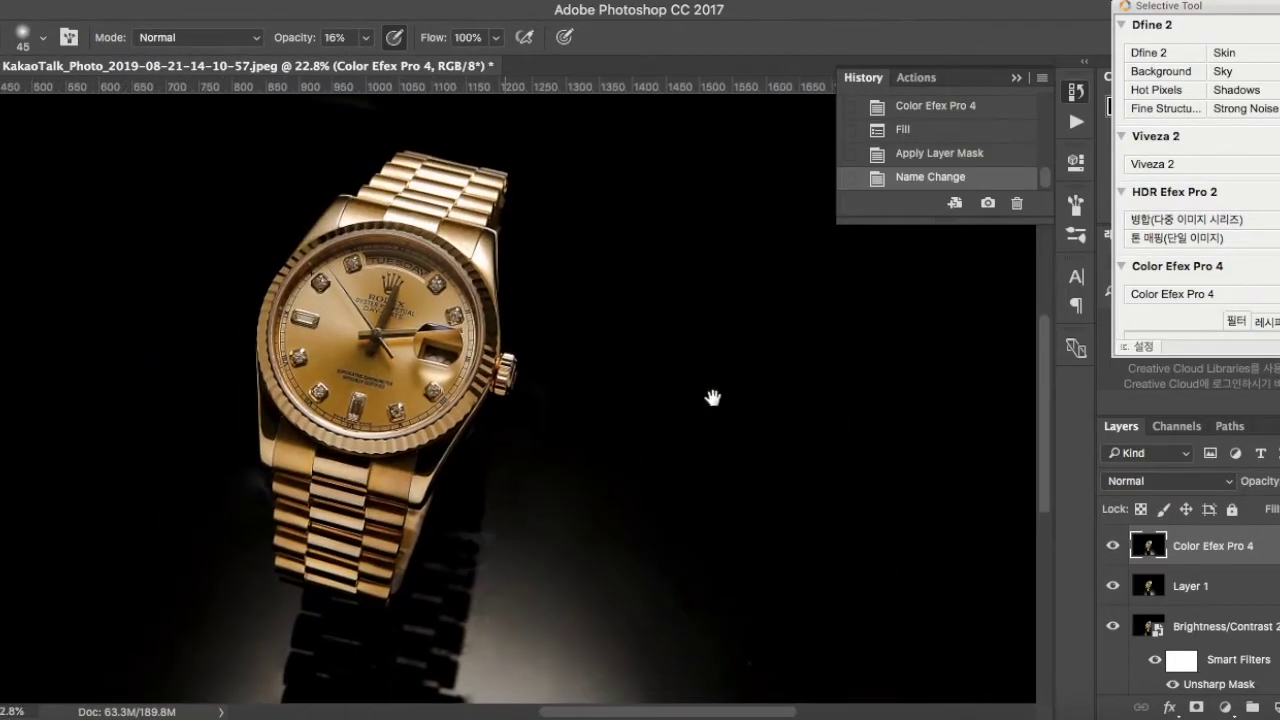